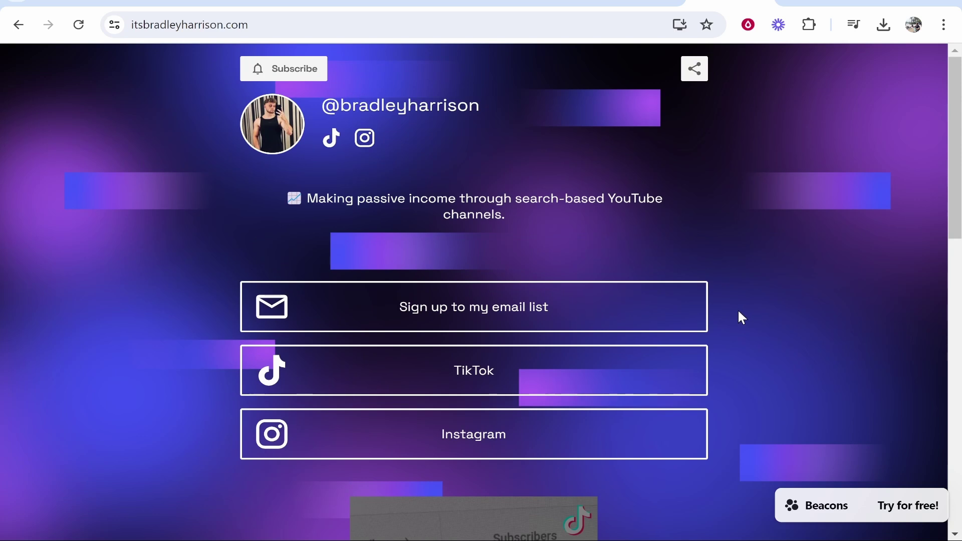
# Switch to the Beacons website and review what the Free Plan includes on the pricing page
pyautogui.hotkey('ctrl', 'shift', 'Tab')
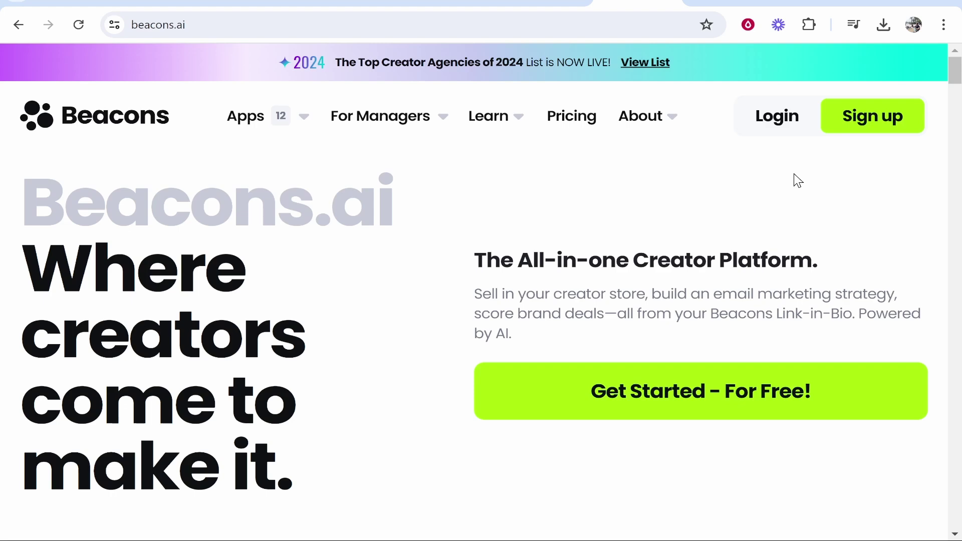
pyautogui.click(579, 128)
pyautogui.scroll(-5, 571, 248)
pyautogui.scroll(-10, 568, 242)
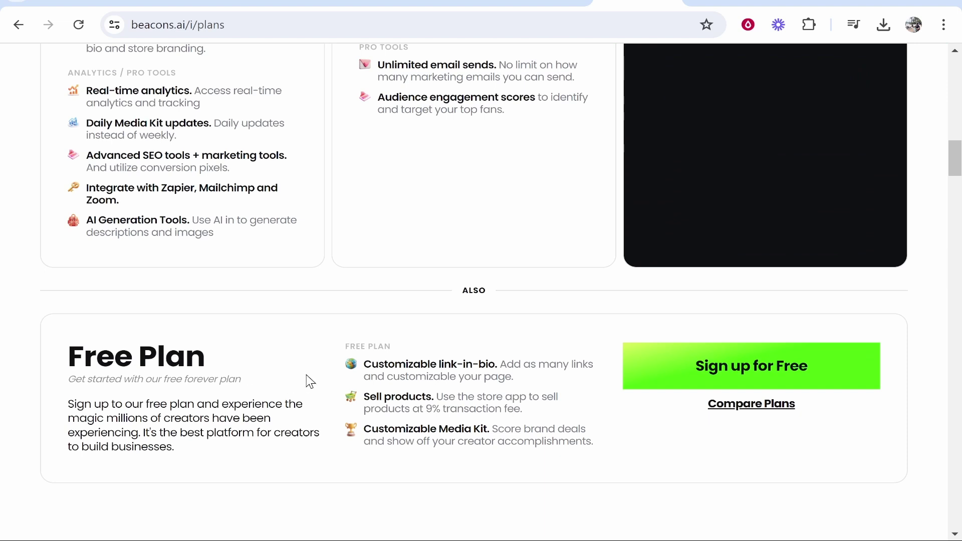
pyautogui.moveTo(366, 361); pyautogui.dragTo(476, 364)
# Start a free sign-up, claim the link-in-bio username onlinetutorialvideos and review the account creation options
pyautogui.click(768, 371)
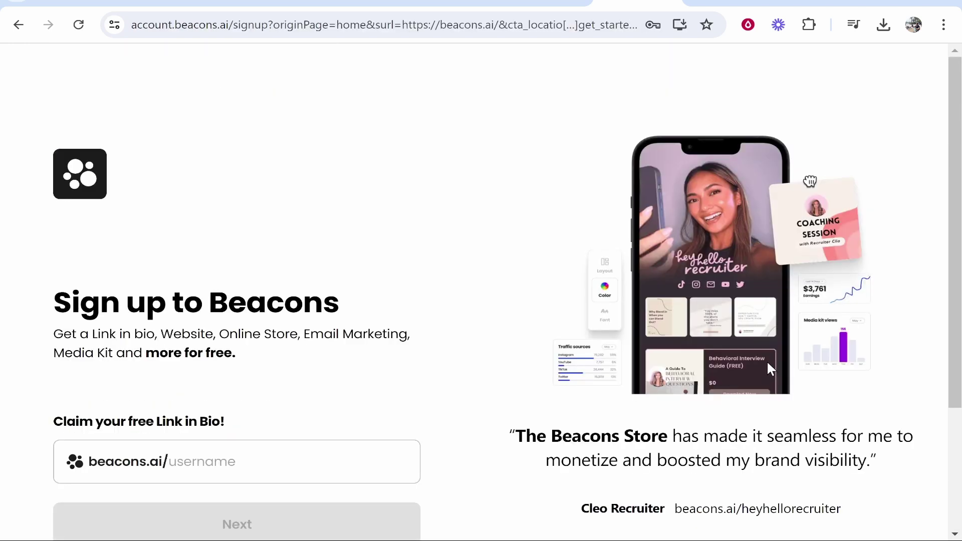
pyautogui.scroll(-3, 360, 290)
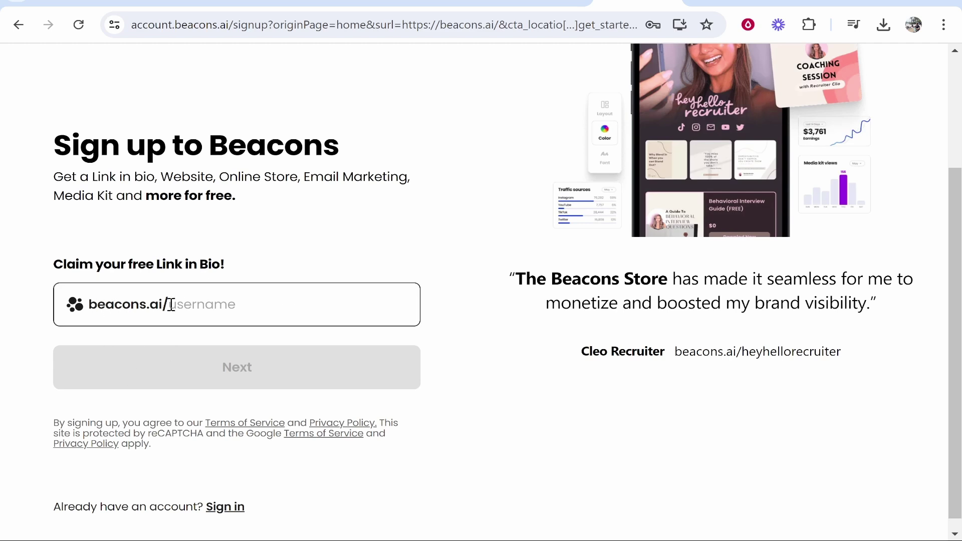
pyautogui.click(213, 301)
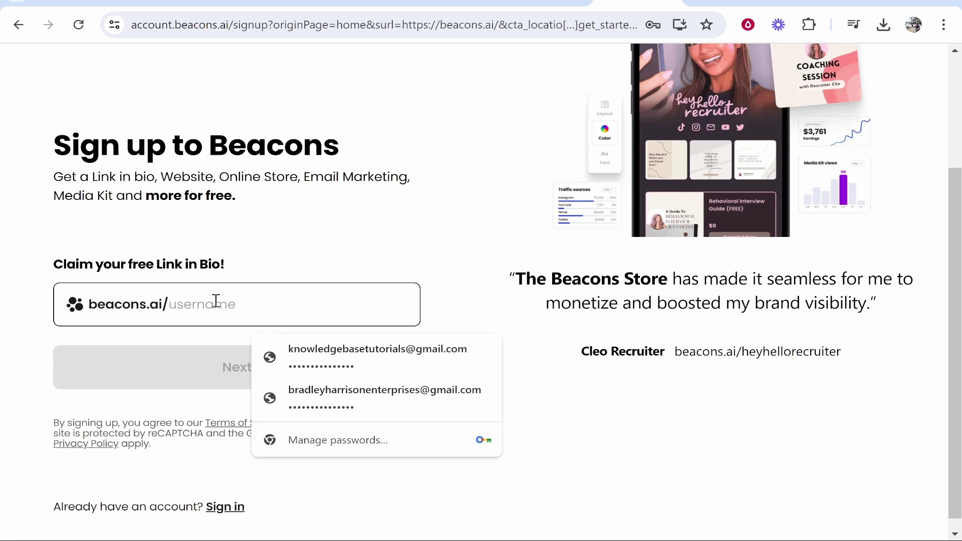
pyautogui.write('onlinetutorialvideos')
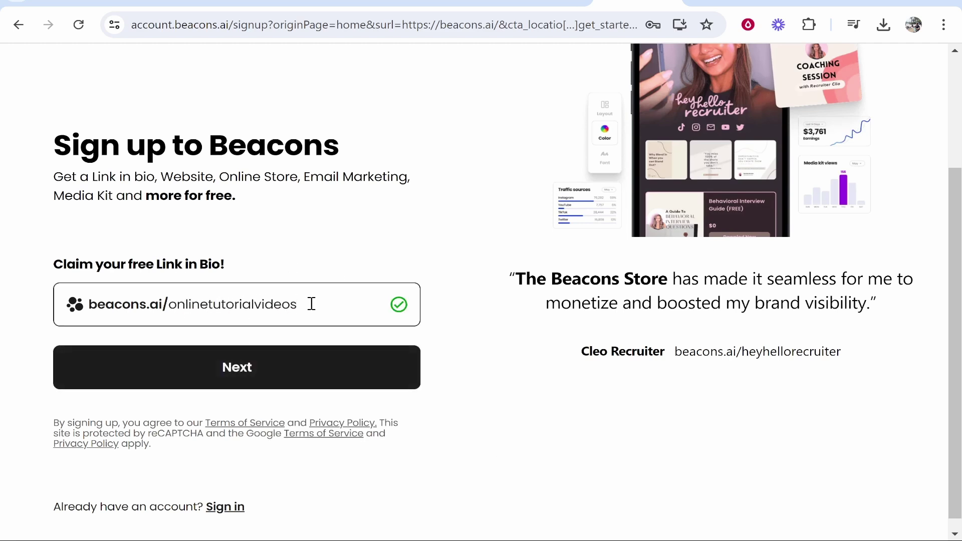
pyautogui.click(241, 358)
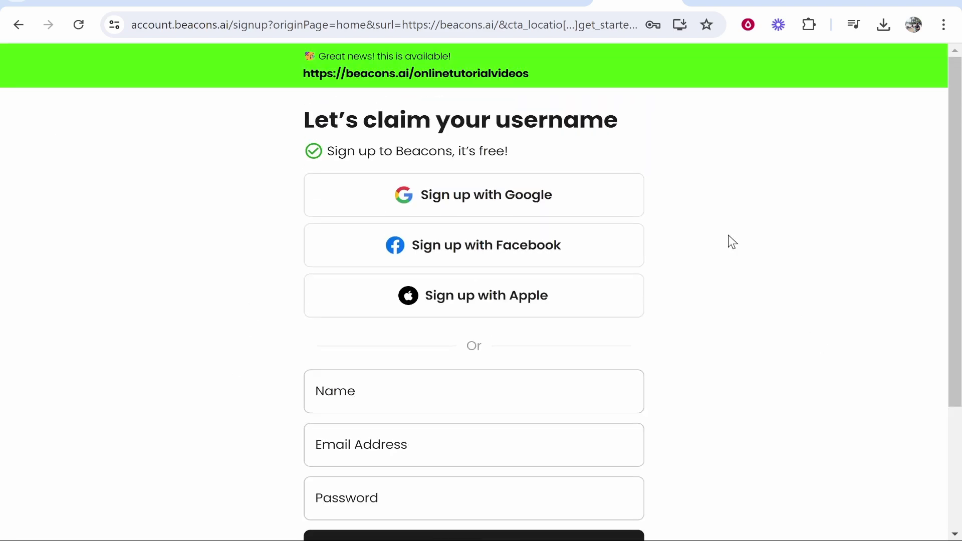
pyautogui.scroll(-3, 723, 214)
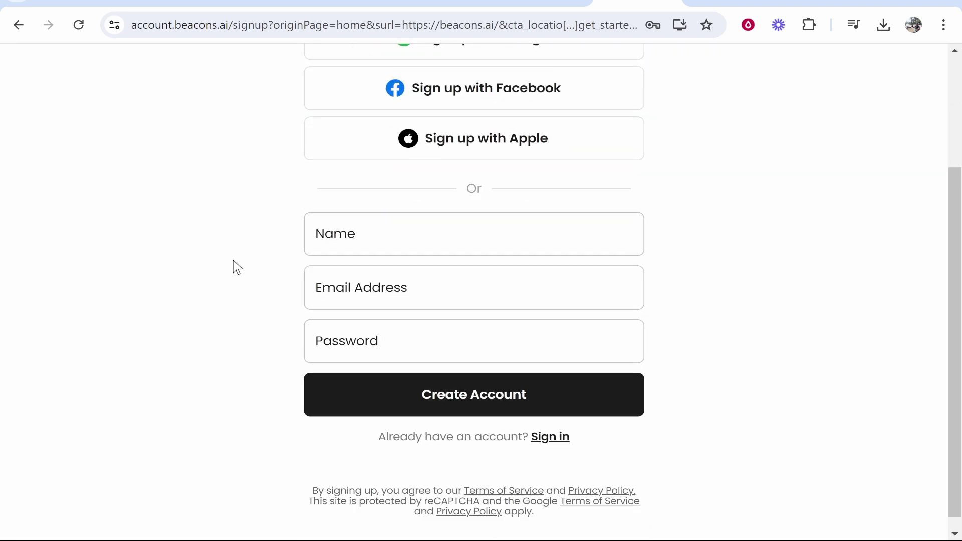
pyautogui.scroll(2, 425, 216)
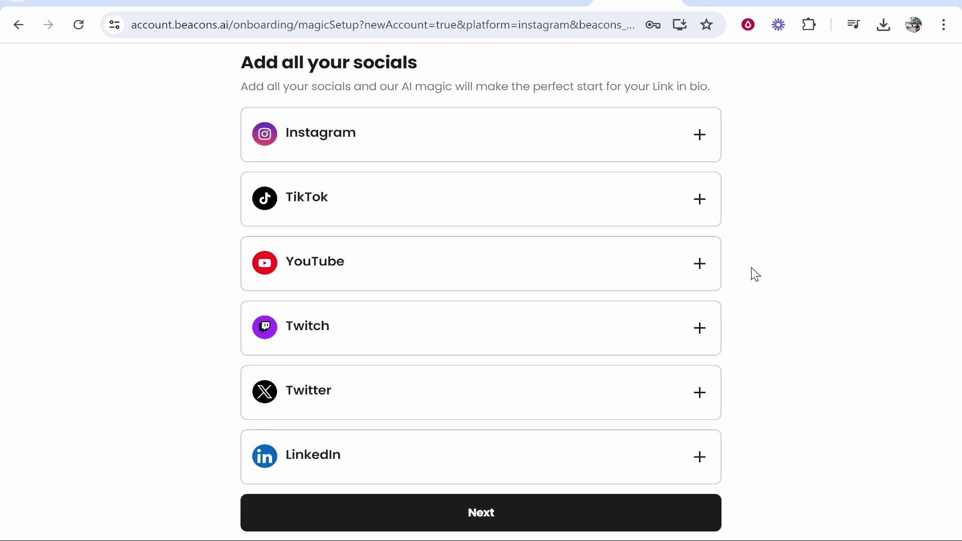
# Copy the KnowledgeBase channel's handle from YouTube and add it as the YouTube social, knowledgebase7115
pyautogui.click(302, 275)
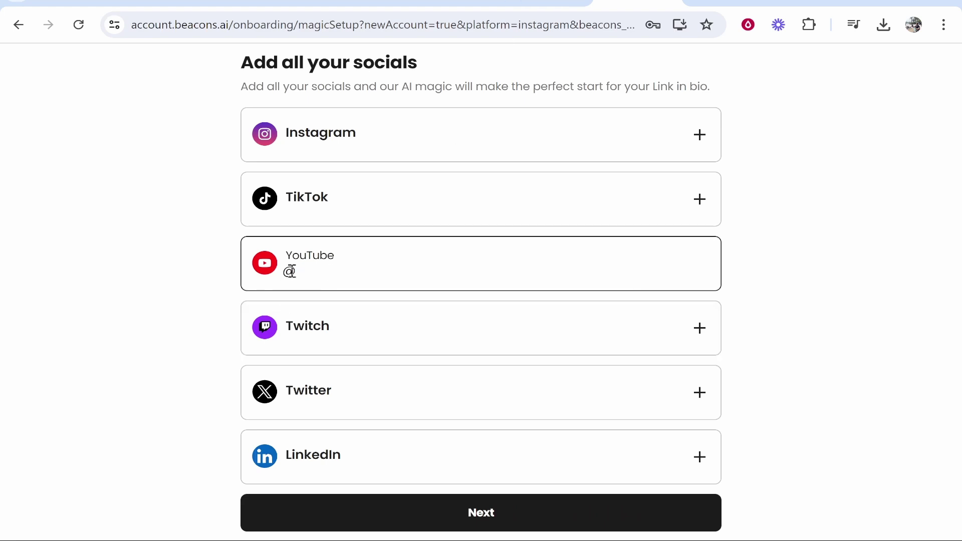
pyautogui.hotkey('ctrl', 'shift', 'Tab')
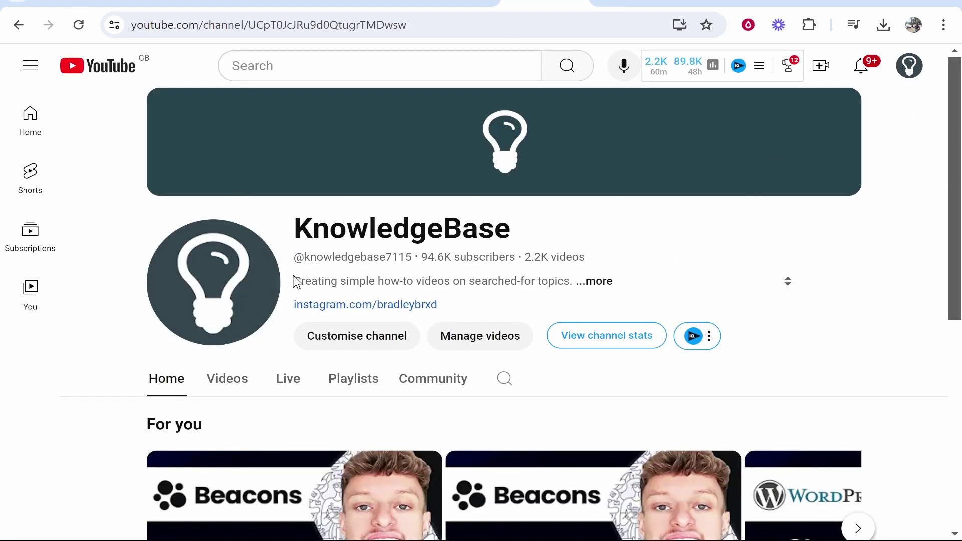
pyautogui.moveTo(411, 257); pyautogui.dragTo(304, 257)
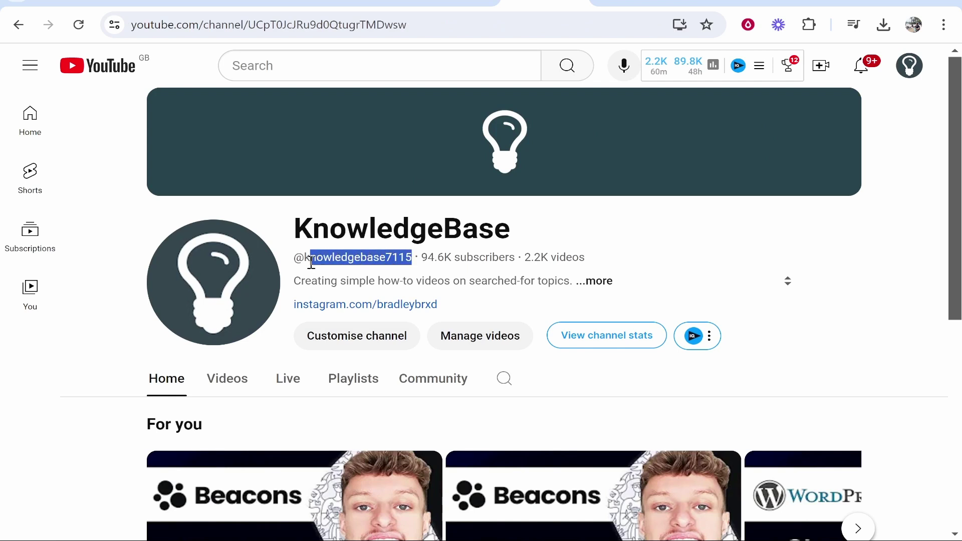
pyautogui.rightClick(335, 261)
pyautogui.click(377, 276)
pyautogui.click(731, 2)
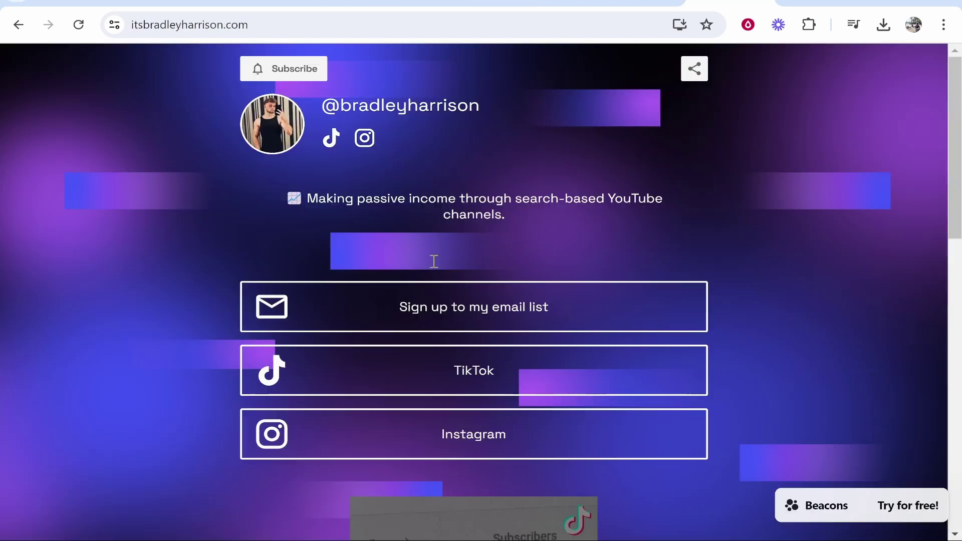
pyautogui.click(637, 2)
pyautogui.rightClick(381, 274)
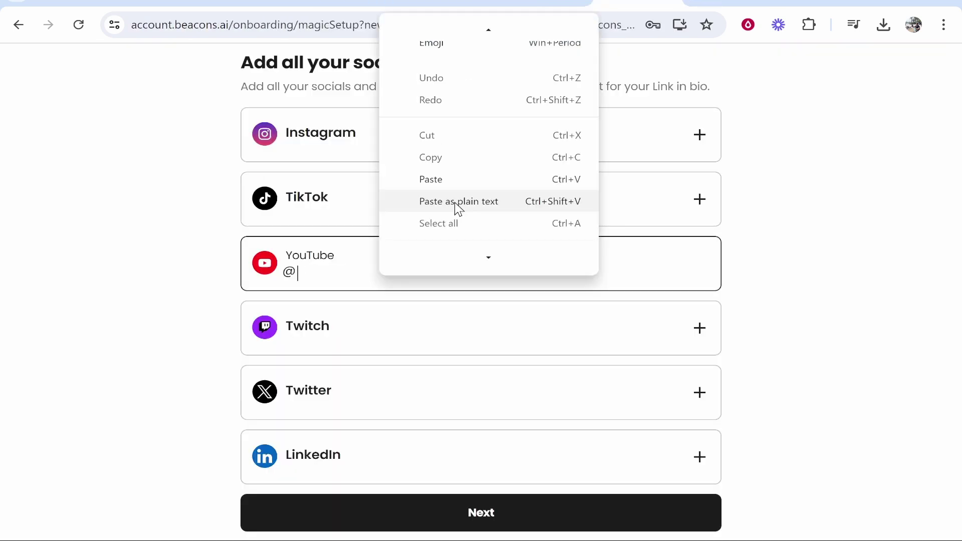
pyautogui.click(455, 200)
pyautogui.click(815, 284)
# Add the creator's Instagram username to the socials and continue past the welcome screen
pyautogui.click(333, 147)
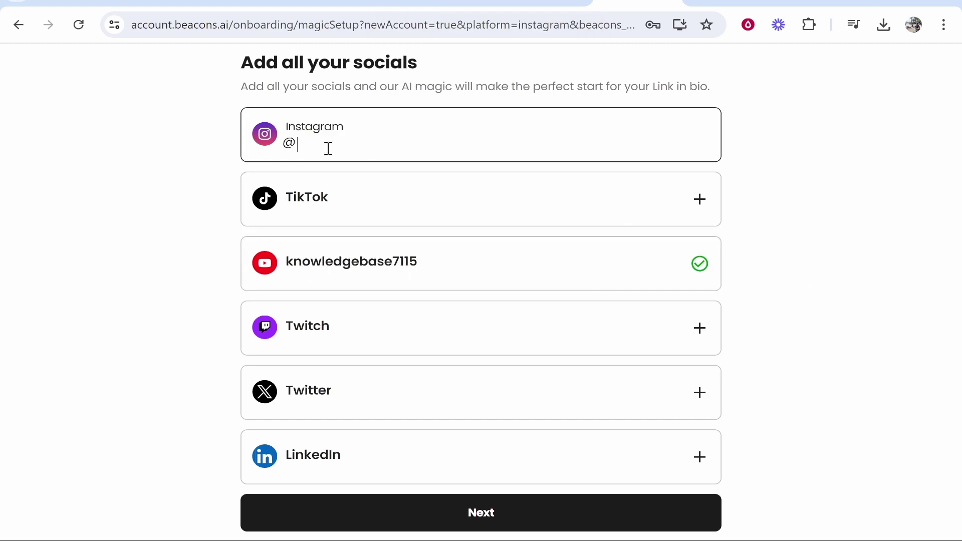
pyautogui.write('bradleybrxd')
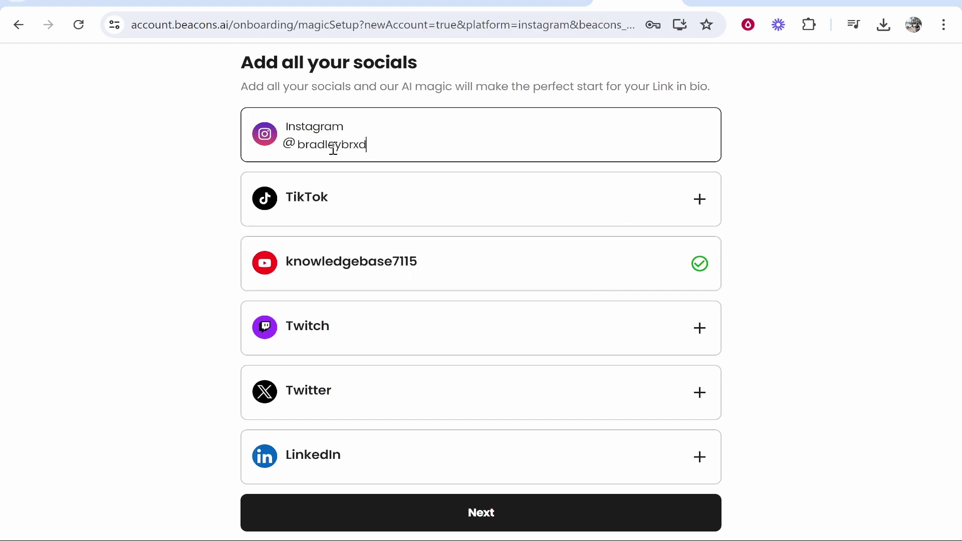
pyautogui.click(487, 514)
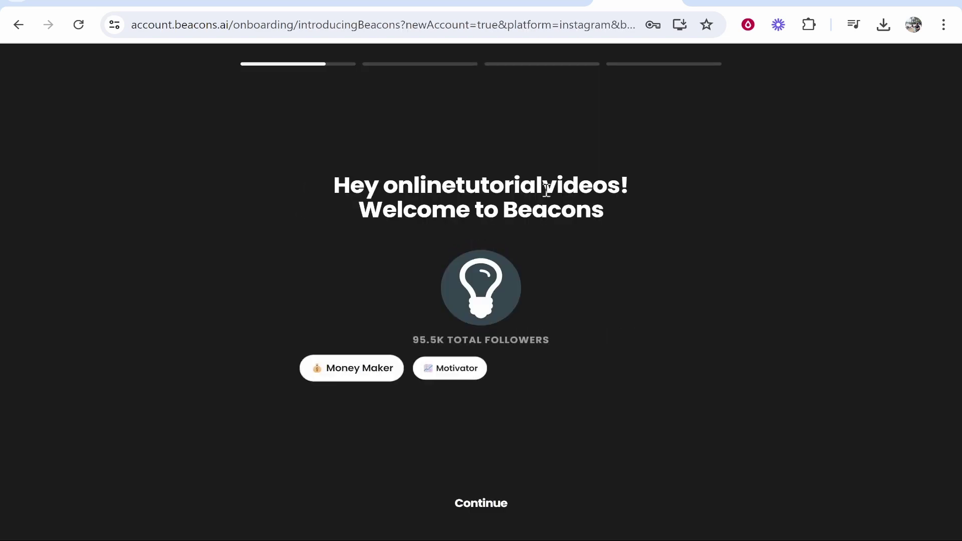
pyautogui.moveTo(409, 343); pyautogui.dragTo(586, 339)
pyautogui.click(591, 345)
pyautogui.click(472, 511)
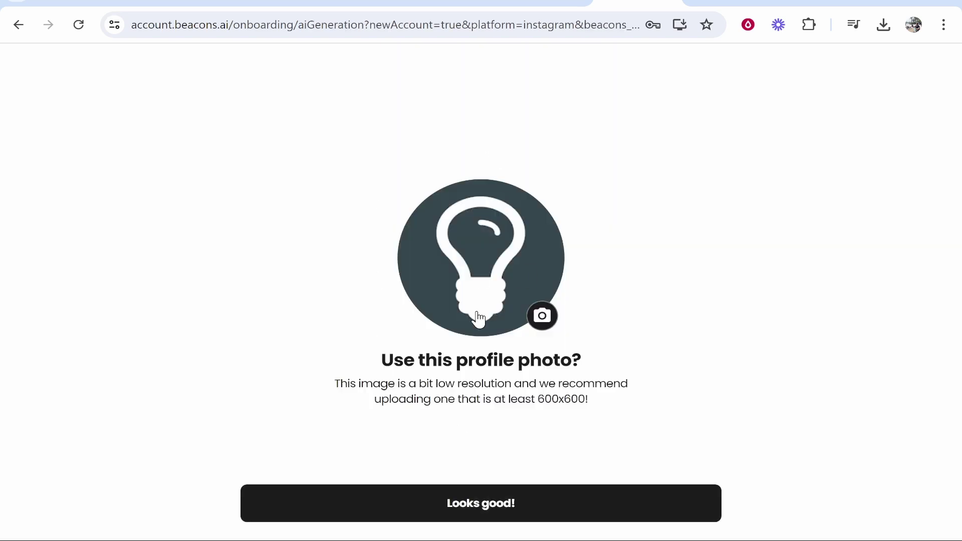
# Replace the suggested profile photo with an image from the computer, accepting its default crop, and approve it
pyautogui.moveTo(382, 360); pyautogui.dragTo(622, 383)
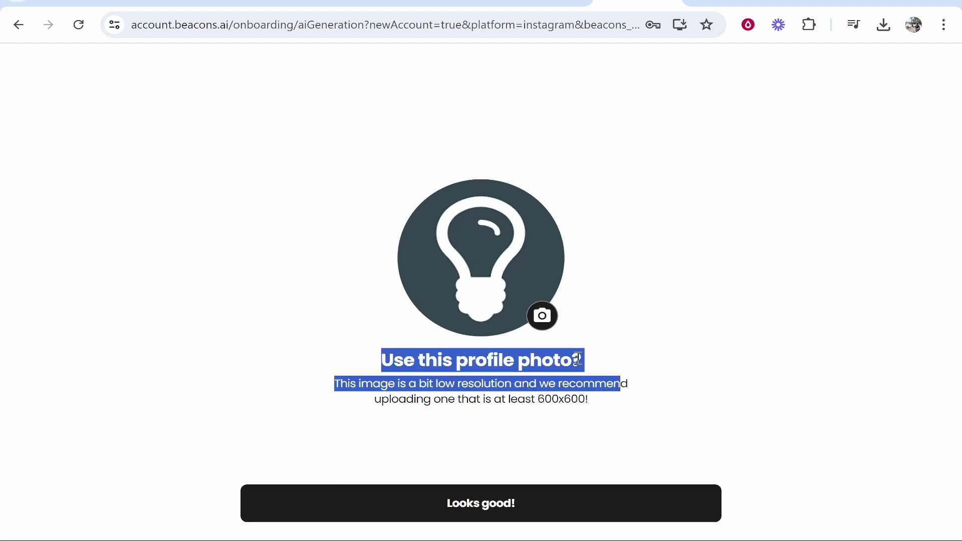
pyautogui.click(584, 362)
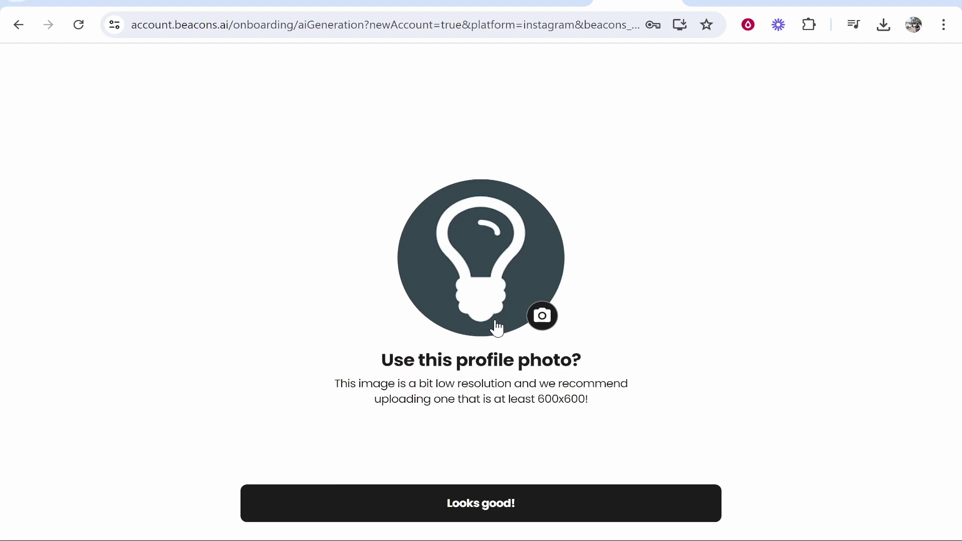
pyautogui.click(520, 286)
pyautogui.click(61, 145)
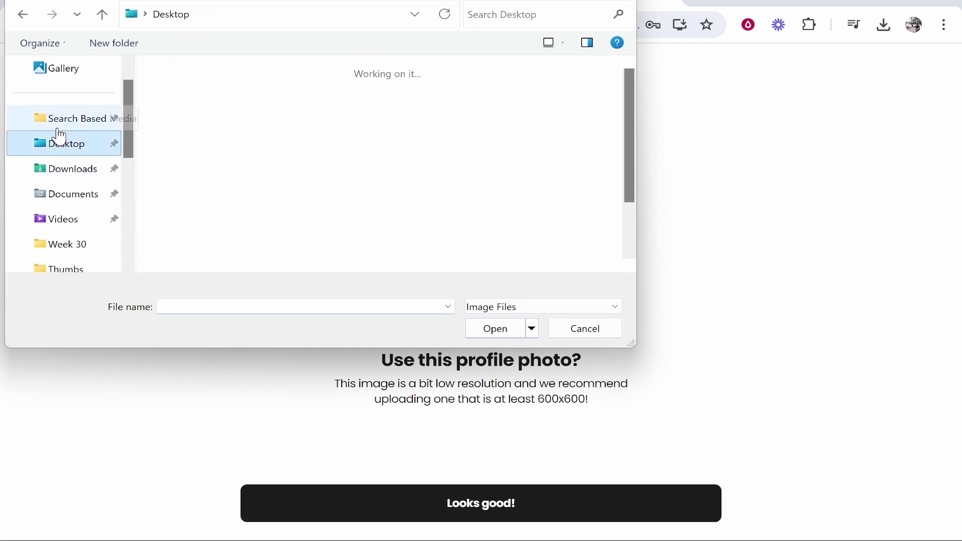
pyautogui.click(61, 120)
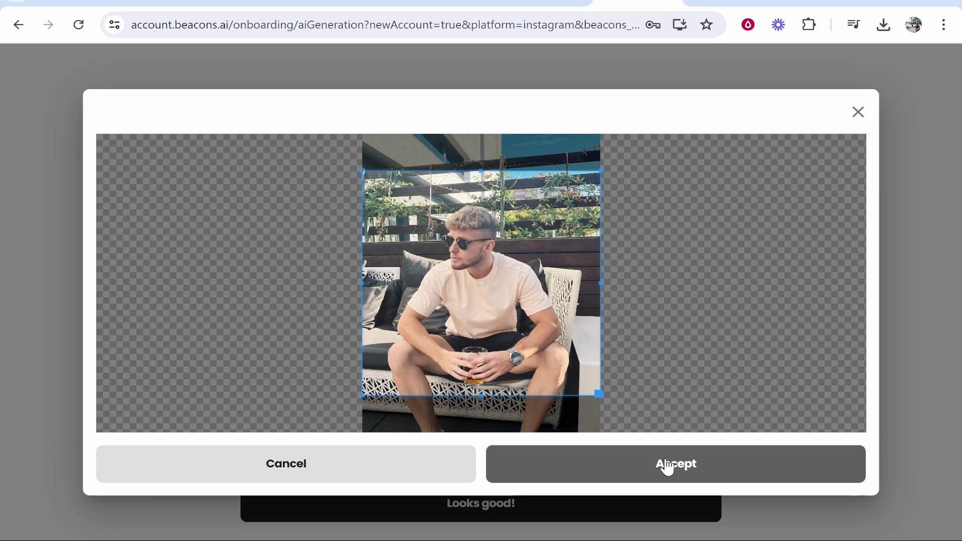
pyautogui.click(679, 462)
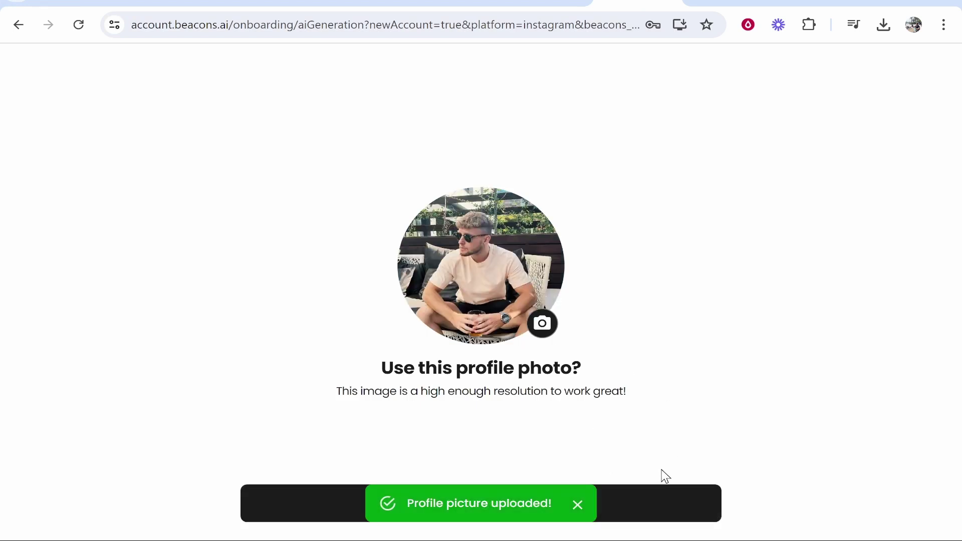
pyautogui.click(578, 504)
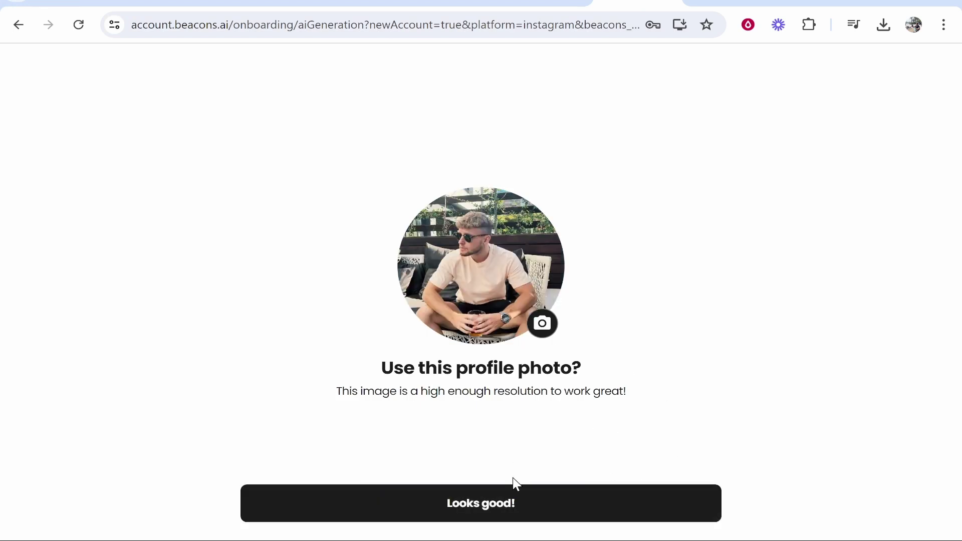
pyautogui.click(506, 496)
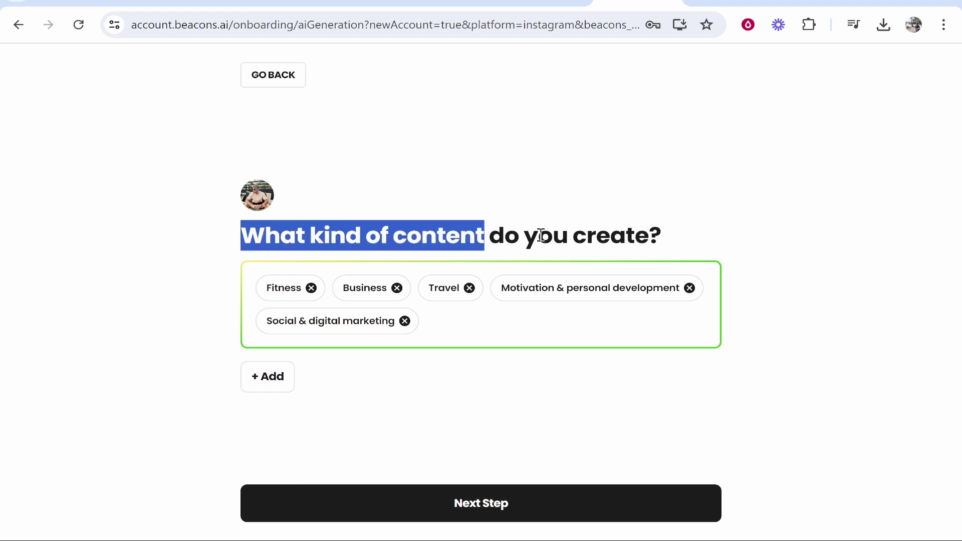
# Remove Fitness, Travel, and Motivation & personal development from the content topics and continue
pyautogui.click(311, 289)
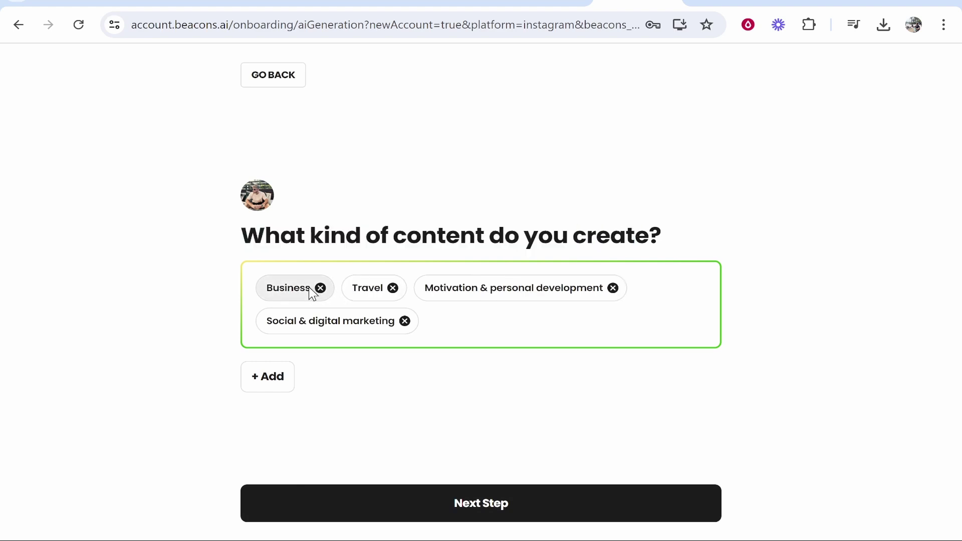
pyautogui.click(393, 288)
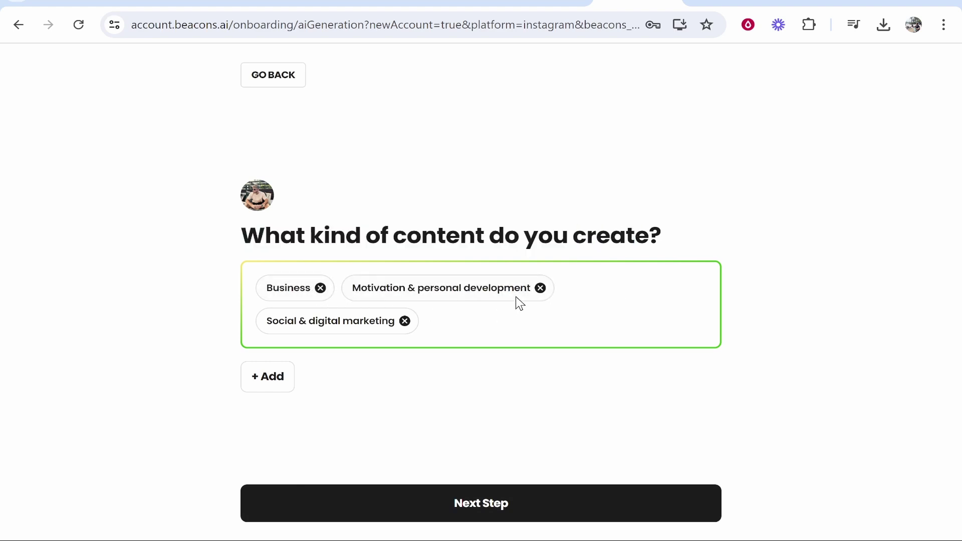
pyautogui.click(540, 288)
pyautogui.click(558, 516)
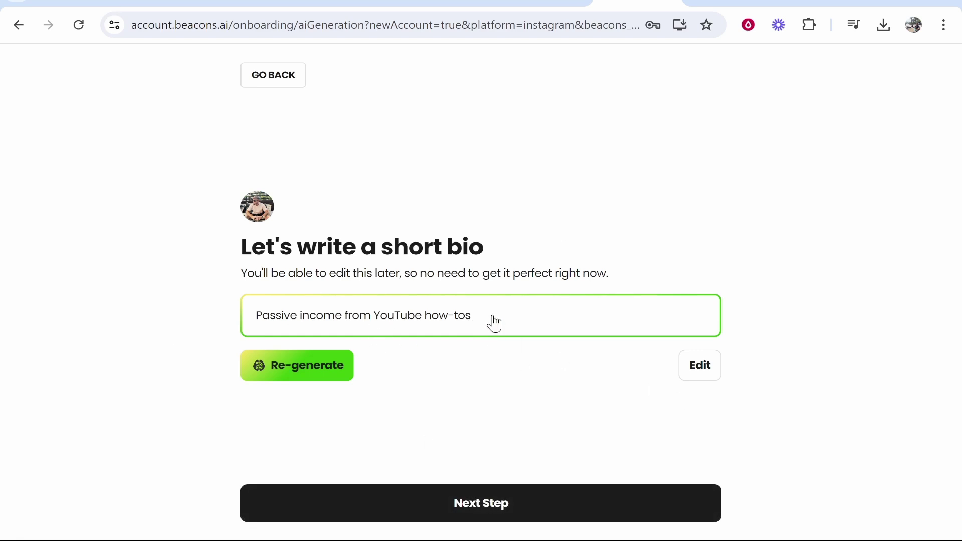
# Keep the suggested bio "Passive income from YouTube how-tos" and finish styling with the preselected black theme and layout
pyautogui.moveTo(230, 258); pyautogui.dragTo(509, 240)
pyautogui.click(468, 243)
pyautogui.click(519, 503)
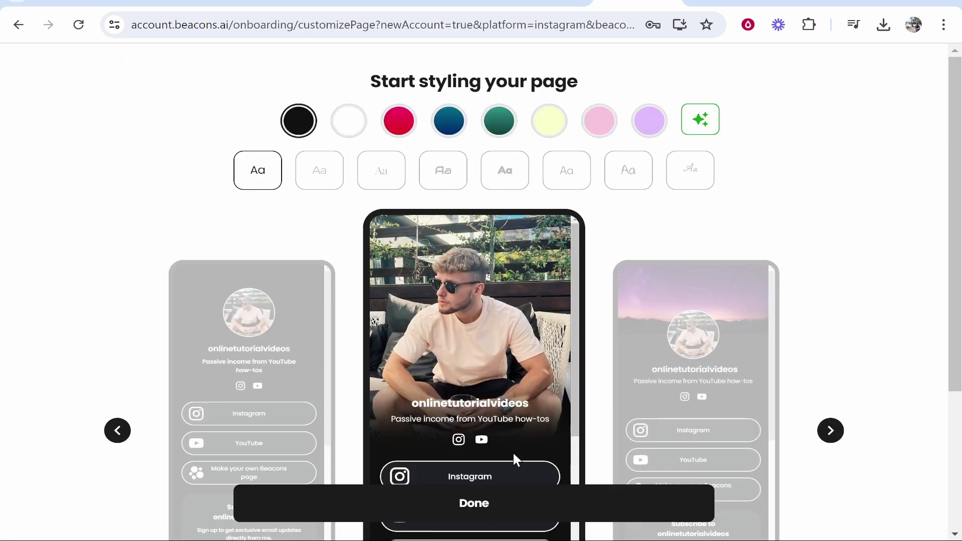
pyautogui.click(467, 516)
pyautogui.click(467, 516)
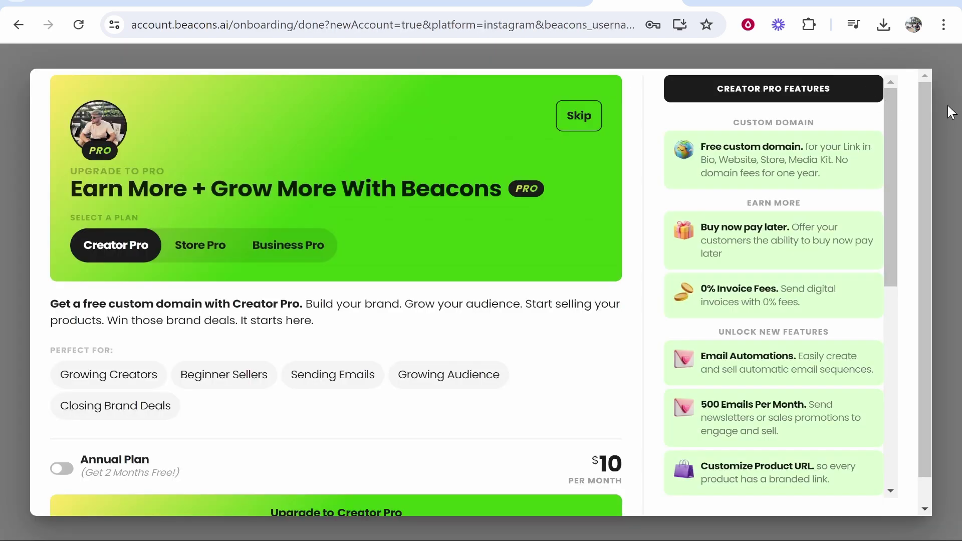
# Look over the Creator Pro upgrade offer, skip it and proceed to the Link in Bio dashboard
pyautogui.scroll(-2, 521, 183)
pyautogui.scroll(2, 383, 354)
pyautogui.scroll(-2, 368, 396)
pyautogui.scroll(2, 607, 281)
pyautogui.click(579, 115)
pyautogui.moveTo(694, 91); pyautogui.dragTo(395, 376)
pyautogui.click(742, 328)
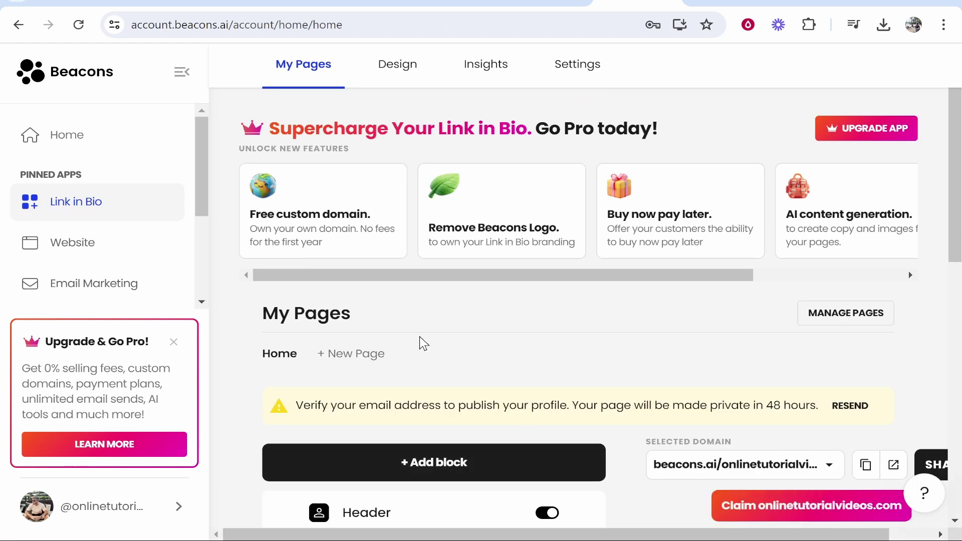
# Examine the block list on the My Pages screen and the phone preview of the link-in-bio page
pyautogui.scroll(-3, 96, 185)
pyautogui.scroll(-3, 743, 311)
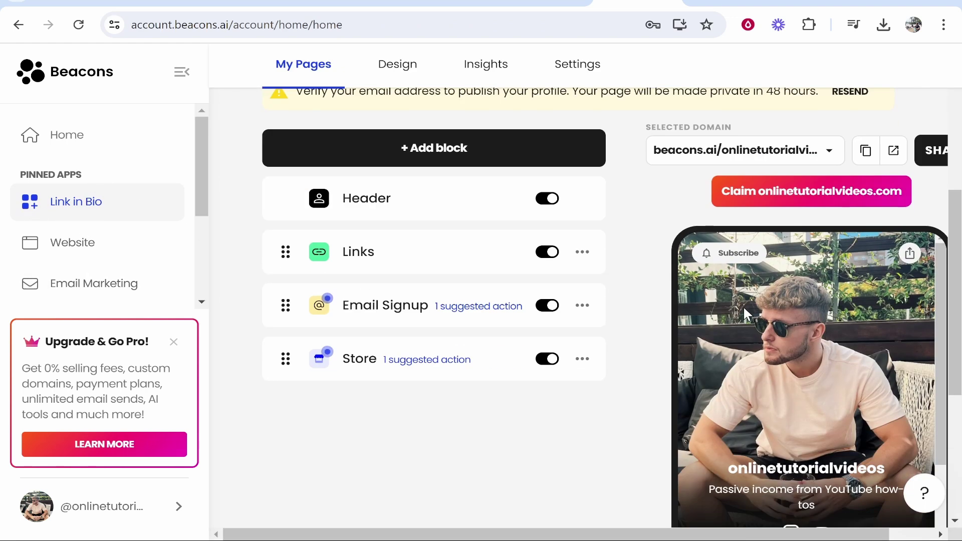
pyautogui.scroll(-3, 827, 418)
pyautogui.scroll(3, 825, 380)
pyautogui.scroll(-5, 822, 372)
pyautogui.scroll(5, 828, 393)
pyautogui.scroll(2, 575, 307)
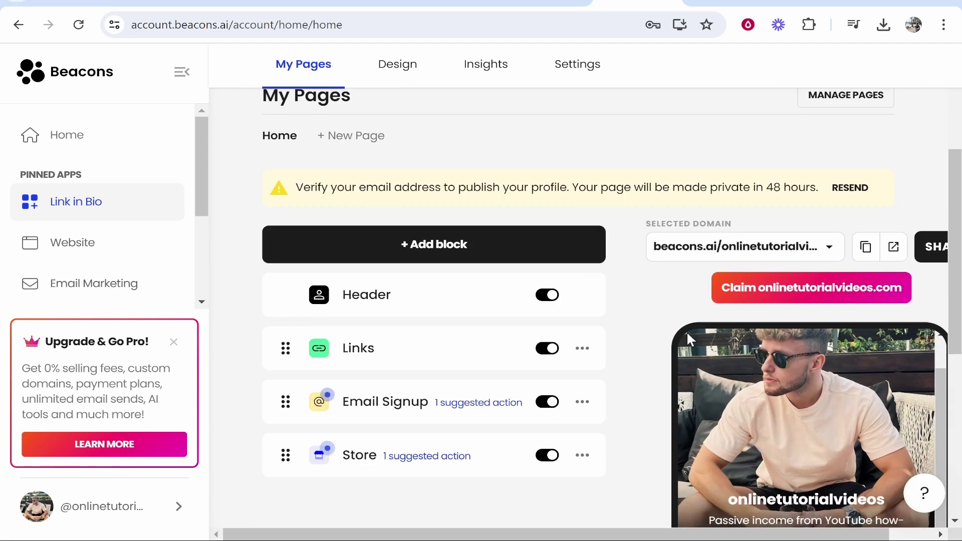
pyautogui.scroll(-5, 687, 339)
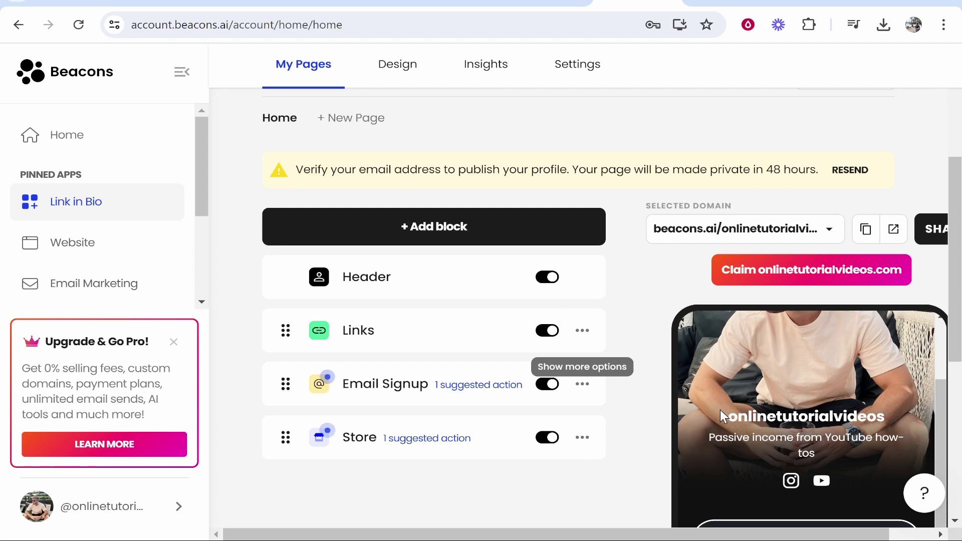
# Delete the Links, Email Signup and Store blocks from the Home page, keeping only the Header
pyautogui.click(581, 330)
pyautogui.click(530, 440)
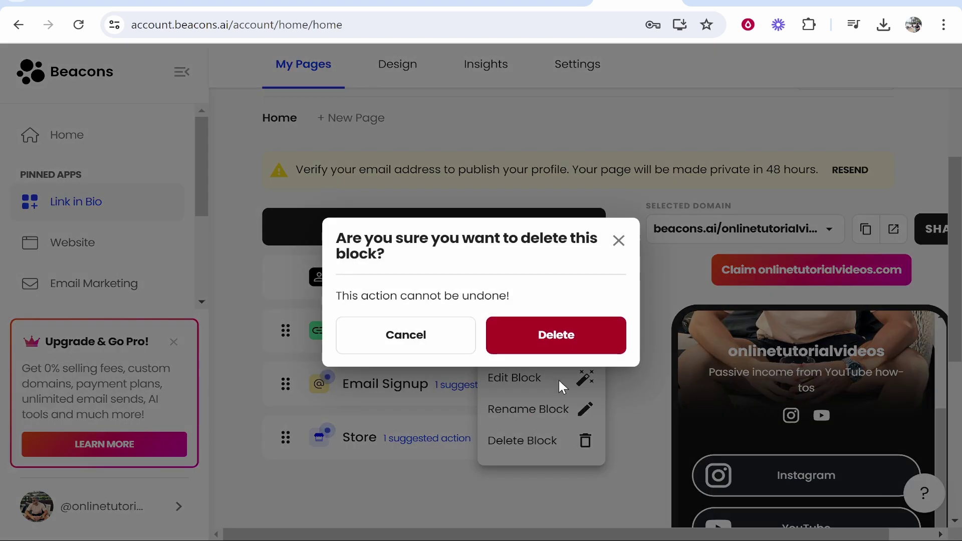
pyautogui.click(556, 335)
pyautogui.click(581, 330)
pyautogui.click(551, 474)
pyautogui.click(540, 355)
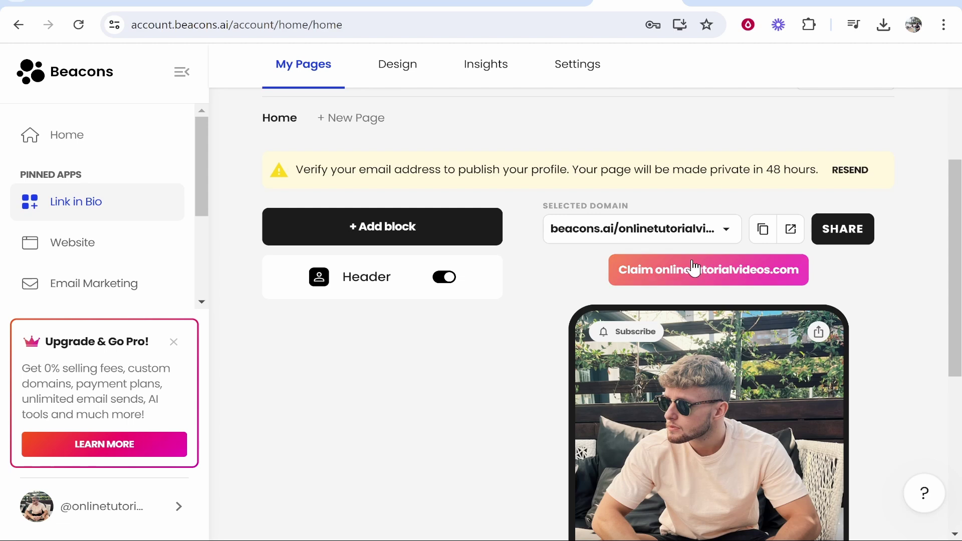
pyautogui.scroll(-1, 878, 259)
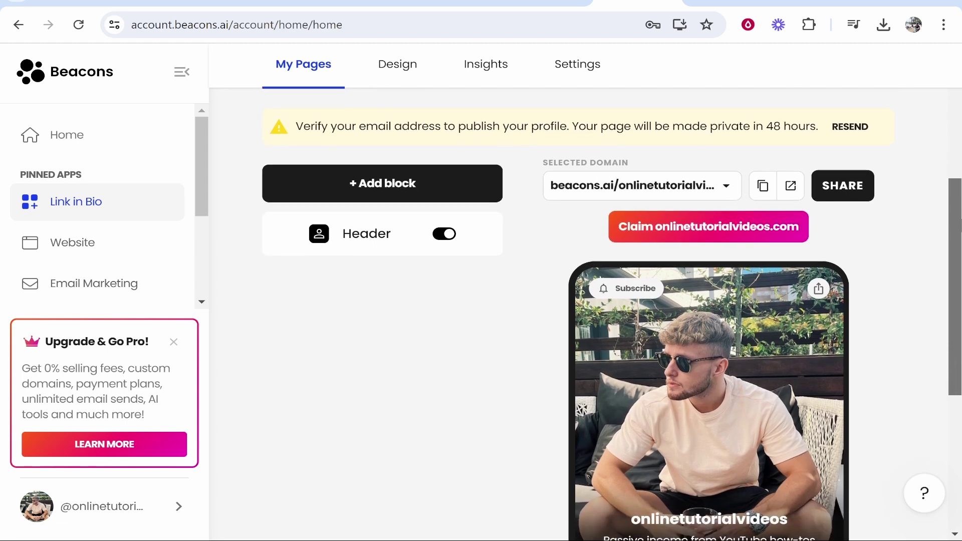
pyautogui.scroll(-1, 380, 132)
pyautogui.moveTo(303, 124); pyautogui.dragTo(569, 125)
pyautogui.click(568, 138)
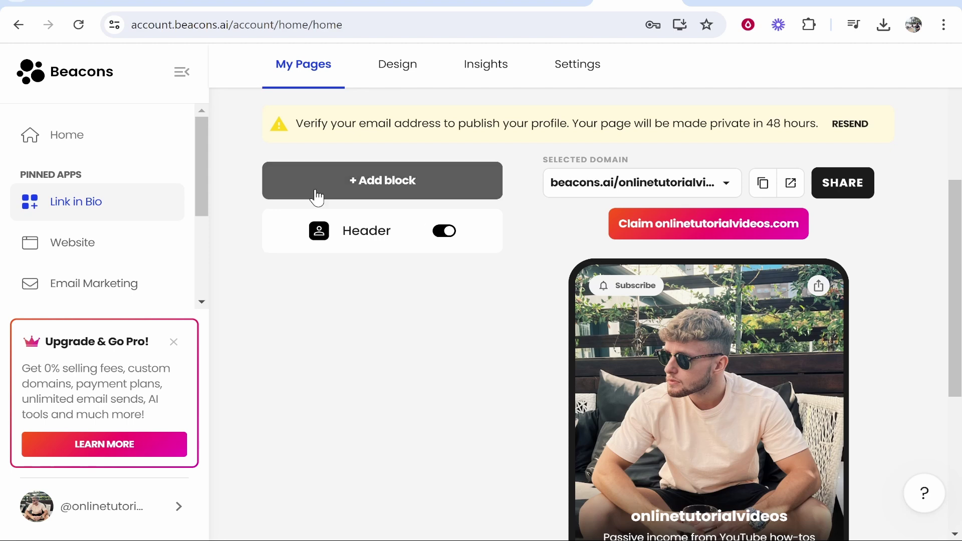
# Examine the block types that can be added to the page, including quick-add, content, monetization and audience building
pyautogui.click(353, 185)
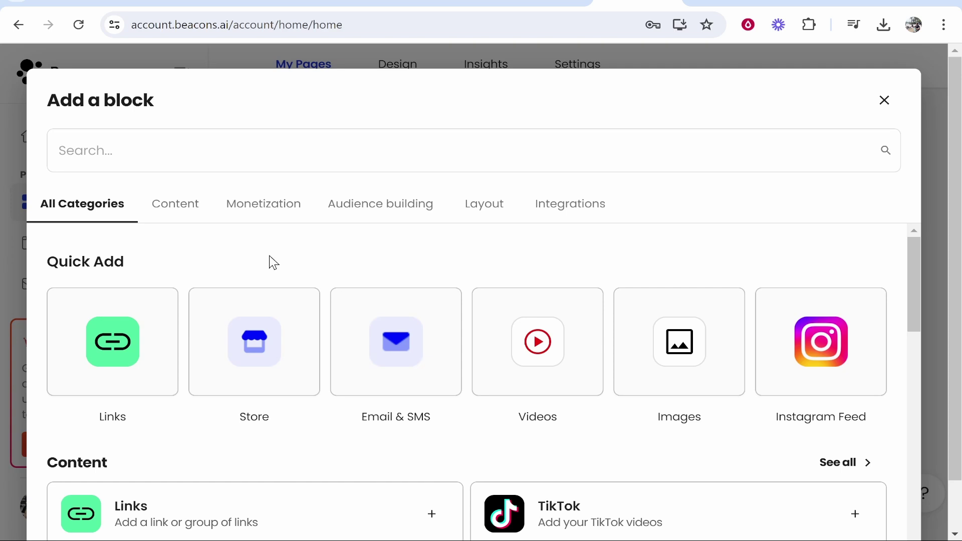
pyautogui.scroll(-3, 398, 273)
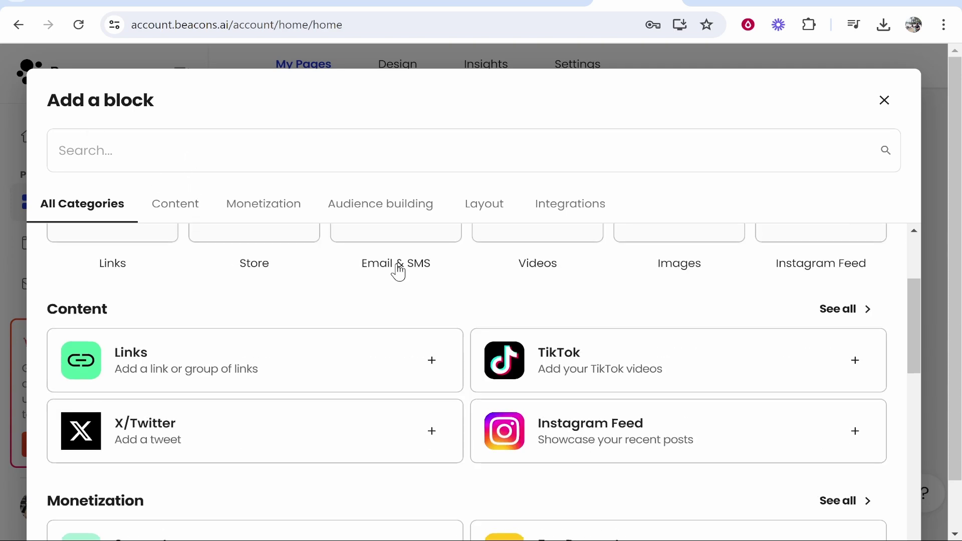
pyautogui.scroll(3, 343, 275)
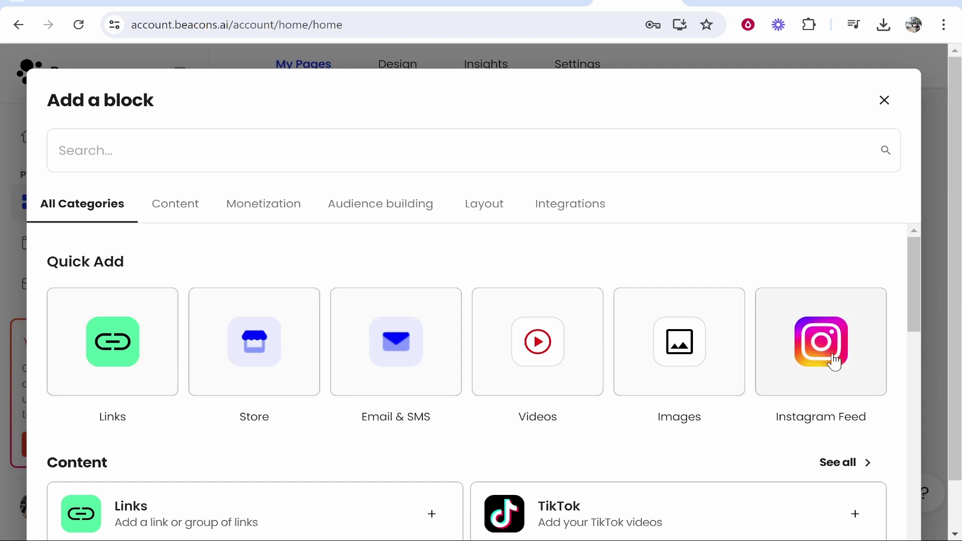
pyautogui.scroll(-3, 216, 434)
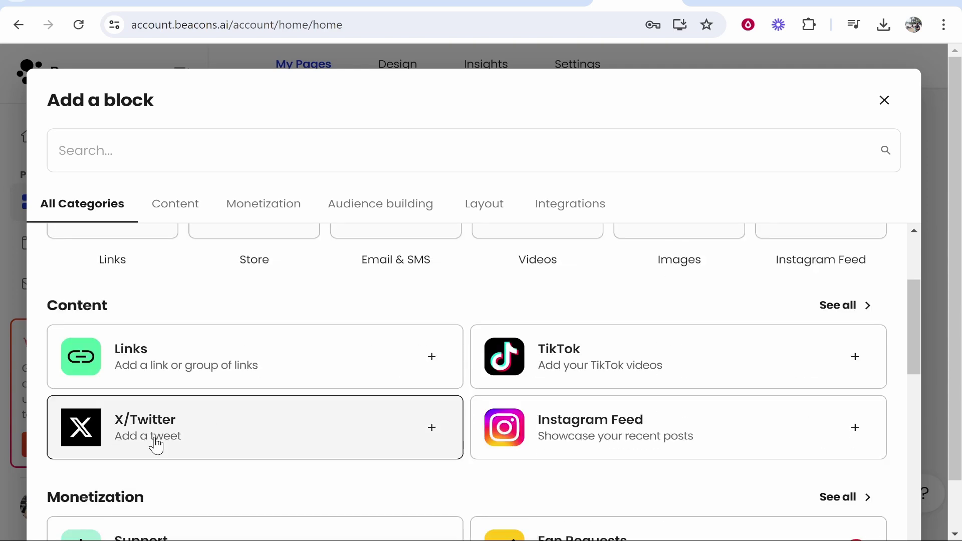
pyautogui.scroll(-3, 651, 435)
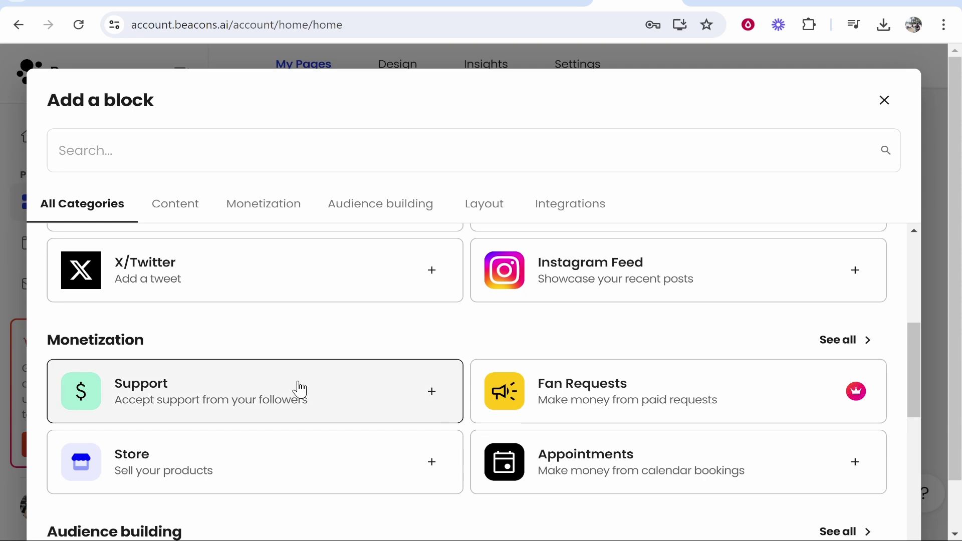
pyautogui.scroll(-3, 299, 386)
pyautogui.scroll(9, 404, 386)
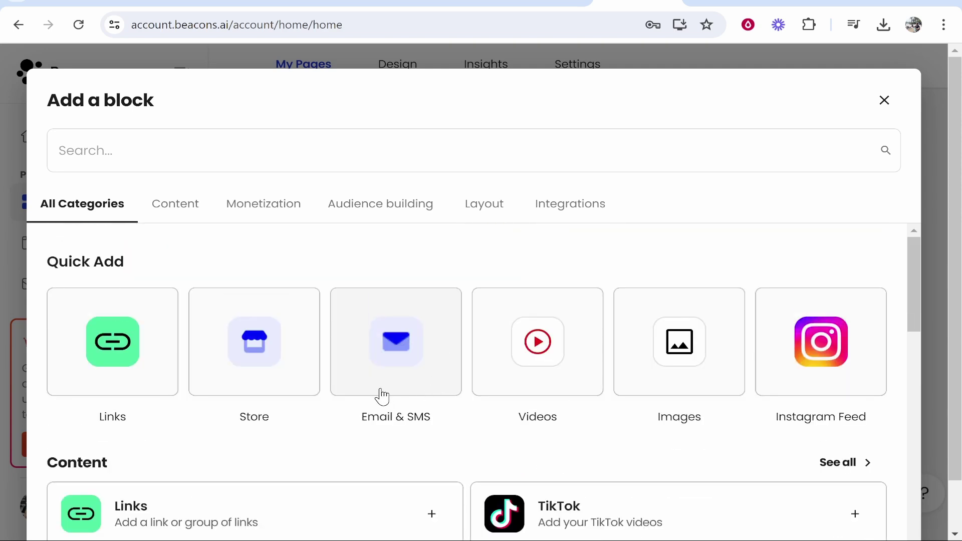
pyautogui.scroll(-3, 381, 396)
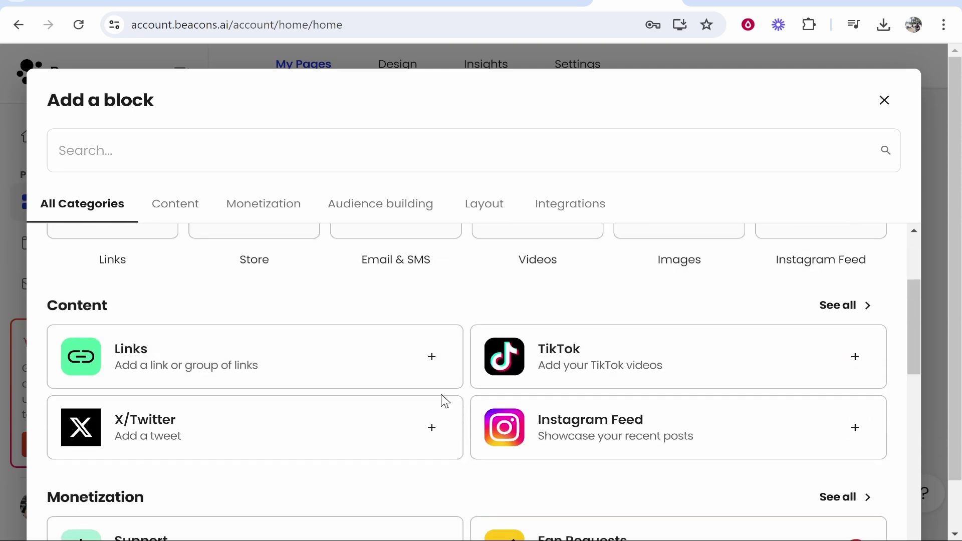
# Add a Links block containing a link to the KnowledgeBase YouTube channel, using the URL copied from its open channel page
pyautogui.click(180, 369)
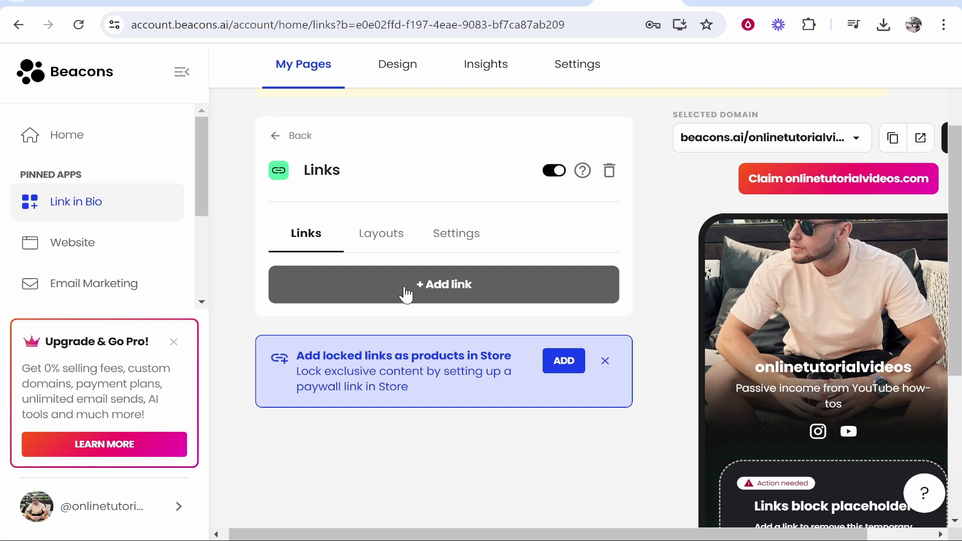
pyautogui.click(462, 287)
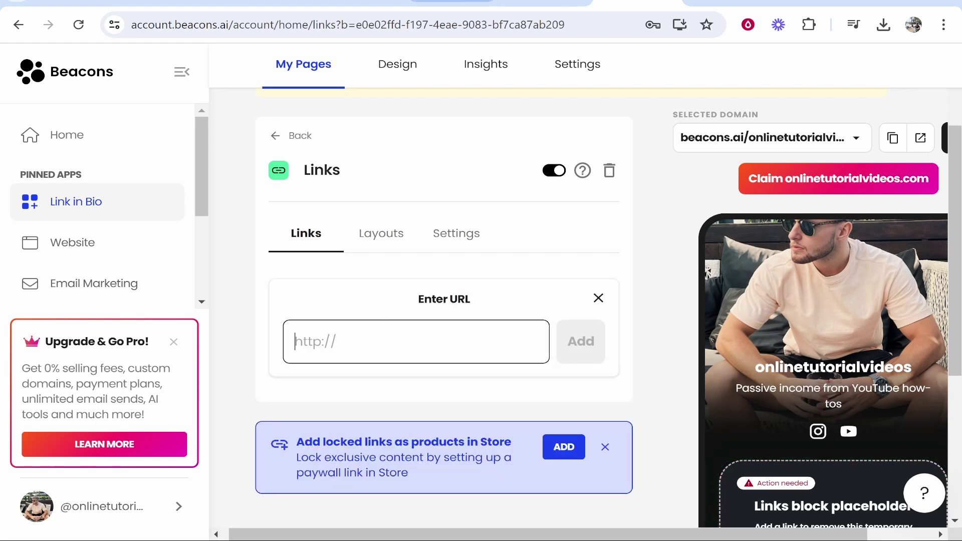
pyautogui.click(489, 2)
pyautogui.click(349, 27)
pyautogui.hotkey('ctrl', 'c')
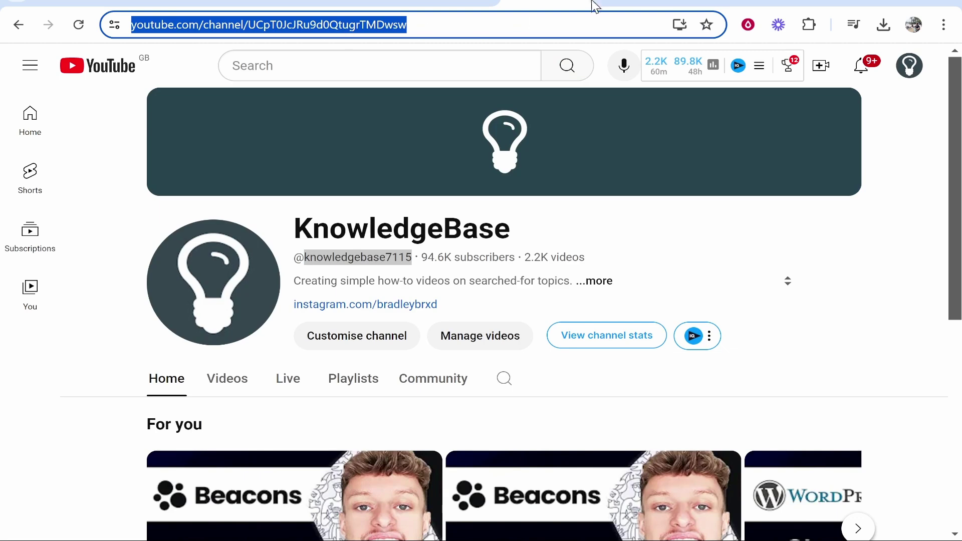
pyautogui.click(717, 2)
pyautogui.click(628, 2)
pyautogui.hotkey('ctrl', 'v')
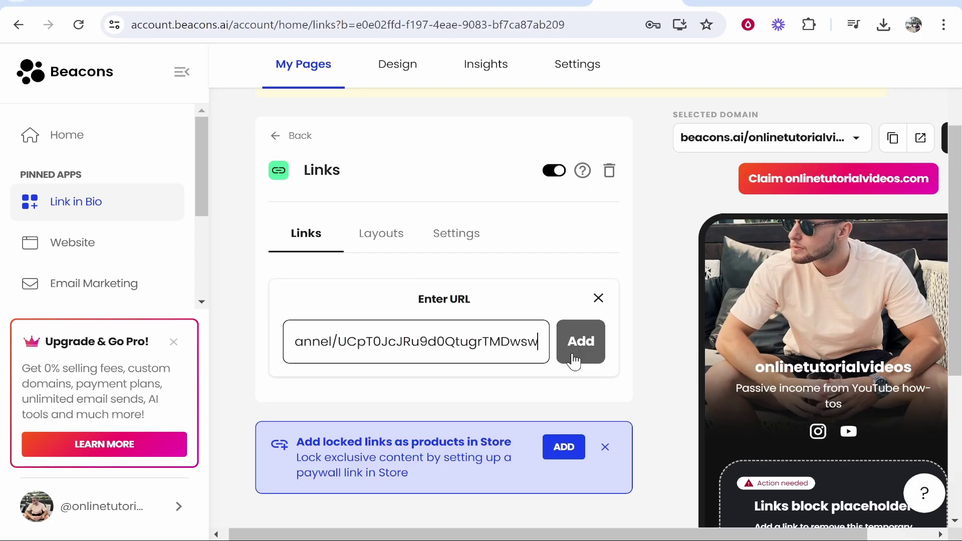
pyautogui.click(581, 356)
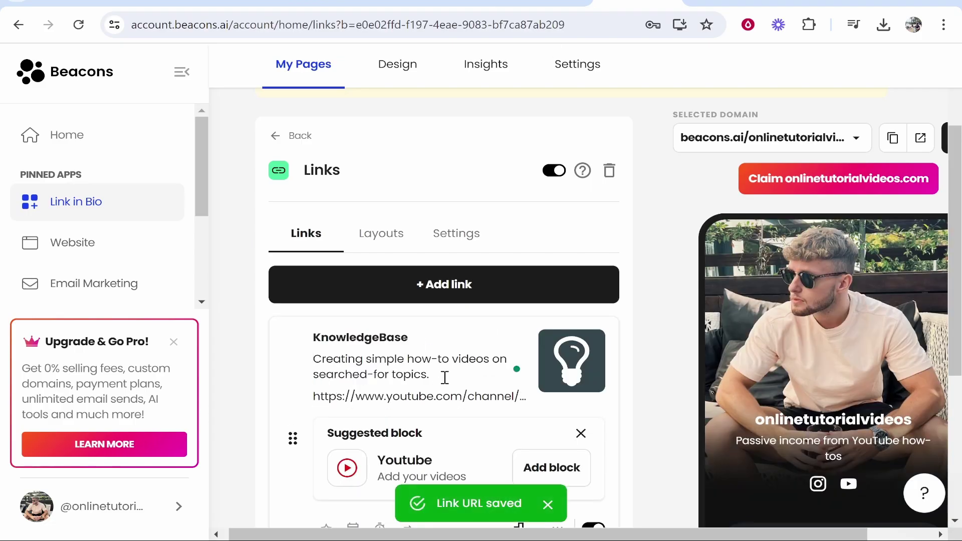
# Retitle the YouTube channel link as "My Tutorial Channel", keeping its imported description
pyautogui.hotkey('shift', 'Tab')
pyautogui.write('My TUTO')
pyautogui.press('BackSpace')
pyautogui.press('BackSpace')
pyautogui.press('BackSpace')
pyautogui.press('BackSpace')
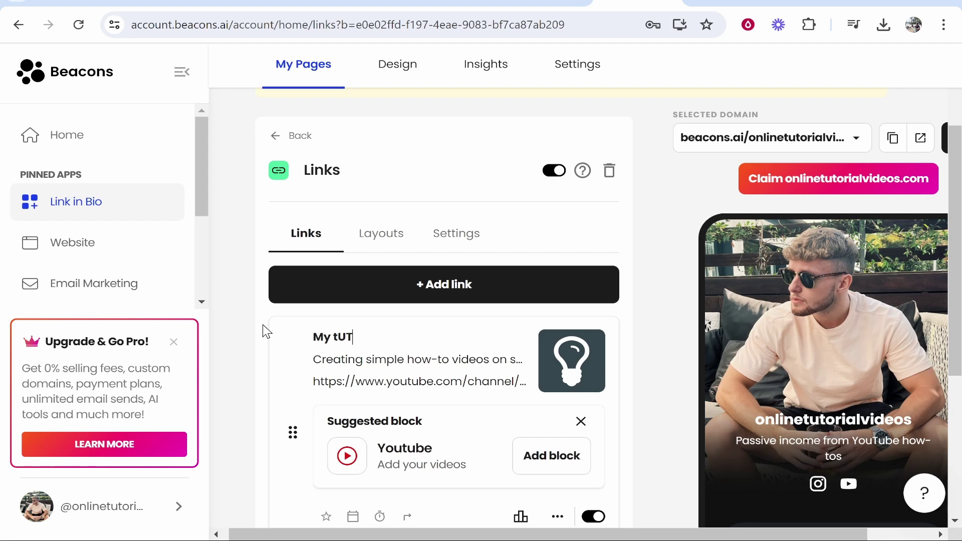
pyautogui.write('Tutorial Channel')
pyautogui.scroll(-3, 263, 332)
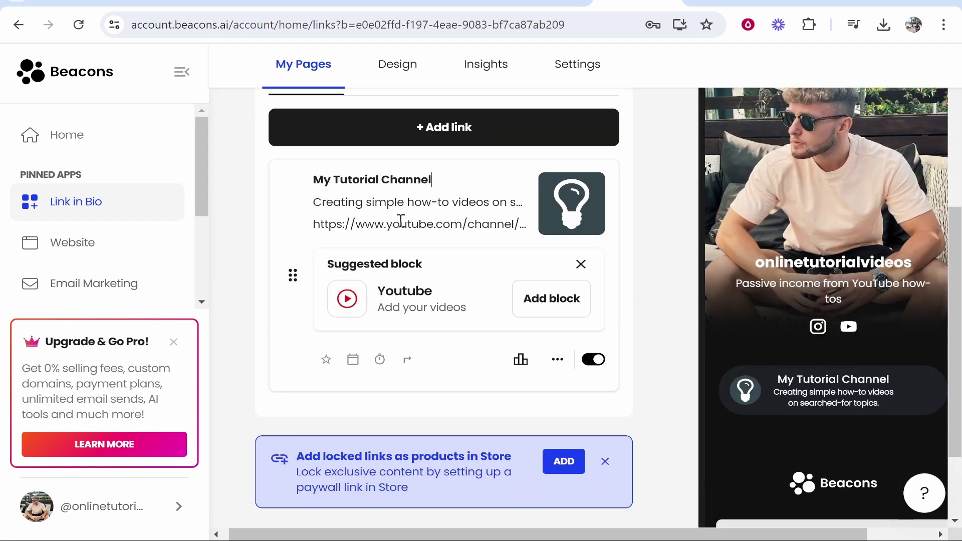
pyautogui.click(316, 201)
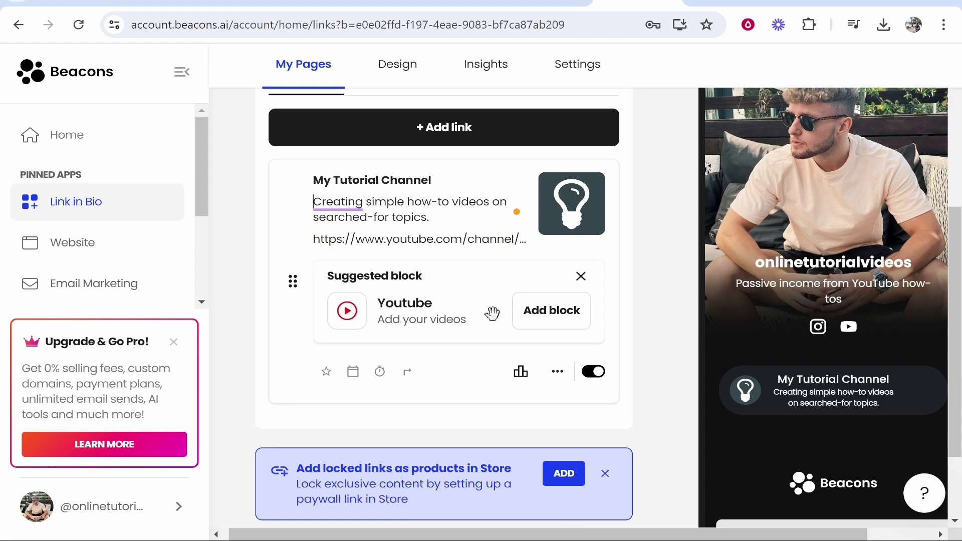
pyautogui.click(584, 396)
pyautogui.scroll(-1, 839, 411)
pyautogui.scroll(3, 744, 311)
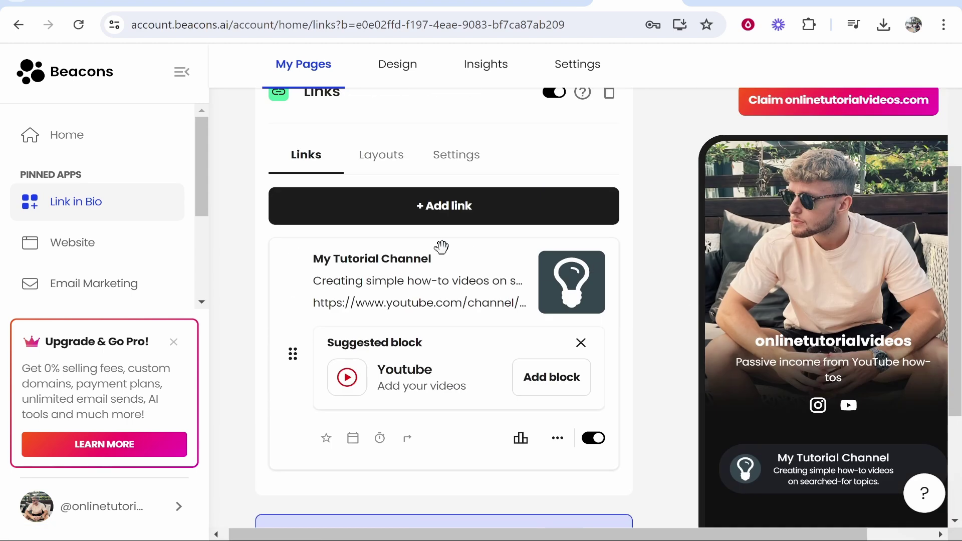
# Try the Carousel and Image Grid layouts on the Links block, set it back to Classic, and return to its link list
pyautogui.click(375, 159)
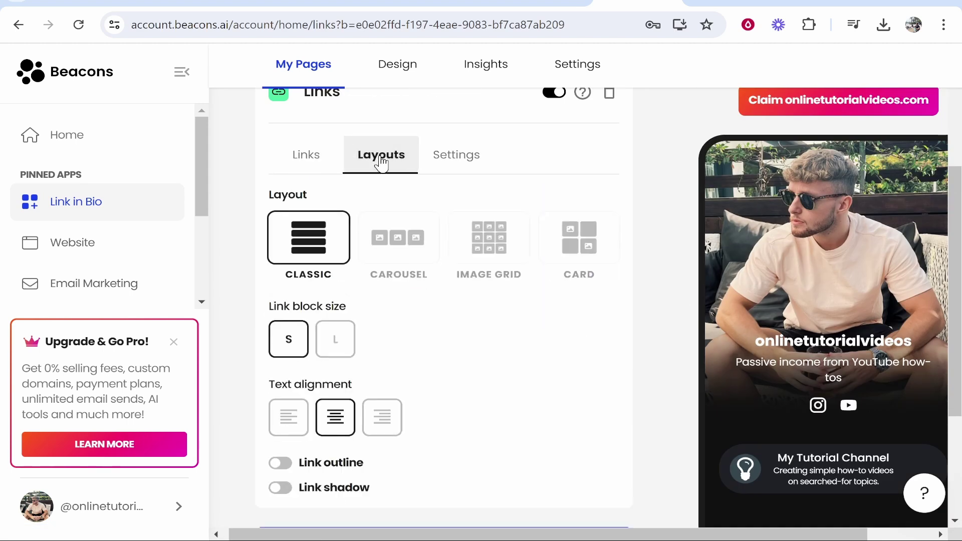
pyautogui.click(416, 258)
pyautogui.click(501, 248)
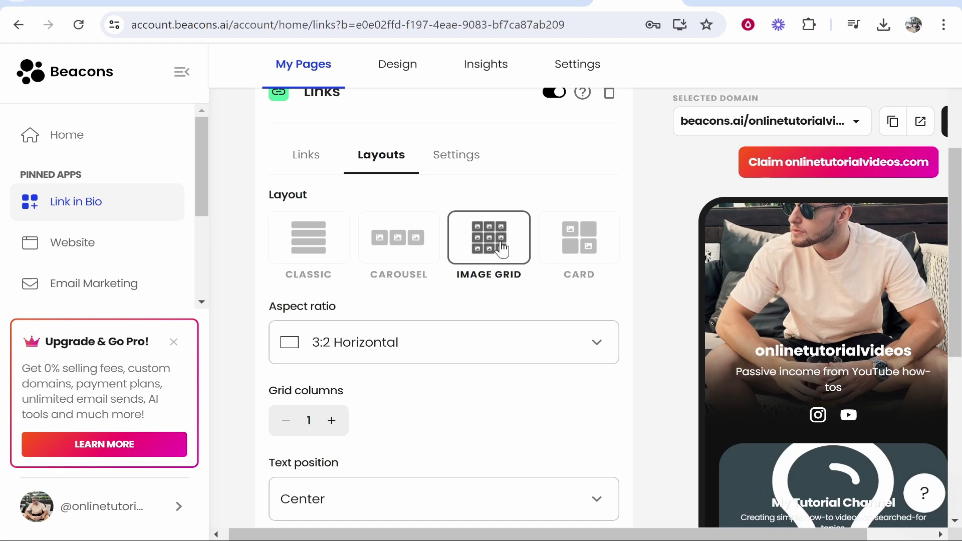
pyautogui.click(328, 253)
pyautogui.scroll(-2, 394, 316)
pyautogui.scroll(5, 542, 319)
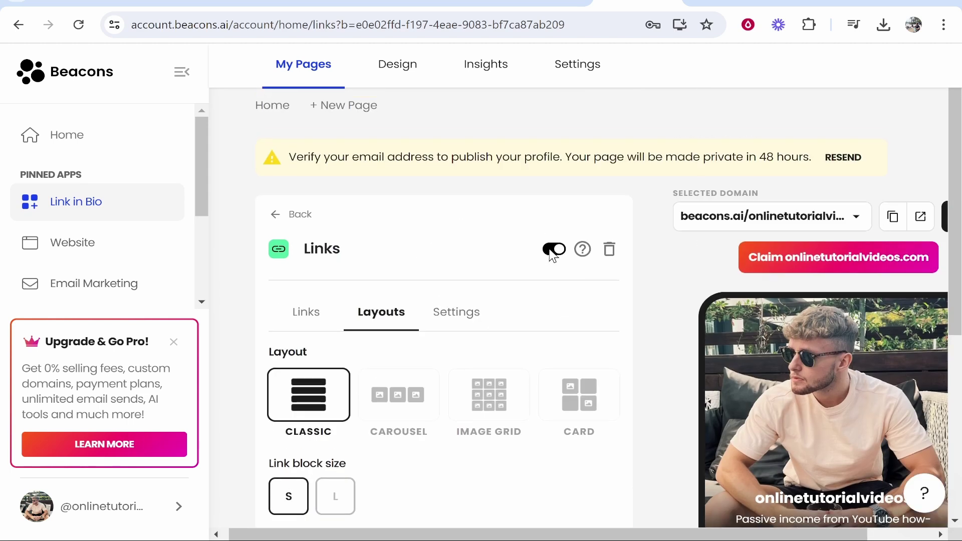
pyautogui.click(455, 316)
pyautogui.click(323, 318)
pyautogui.scroll(-5, 350, 321)
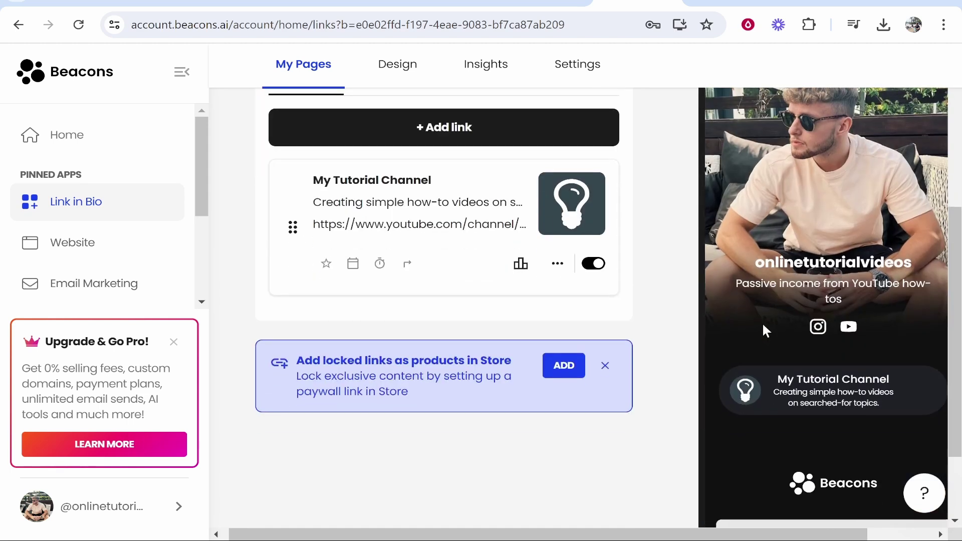
pyautogui.scroll(3, 398, 180)
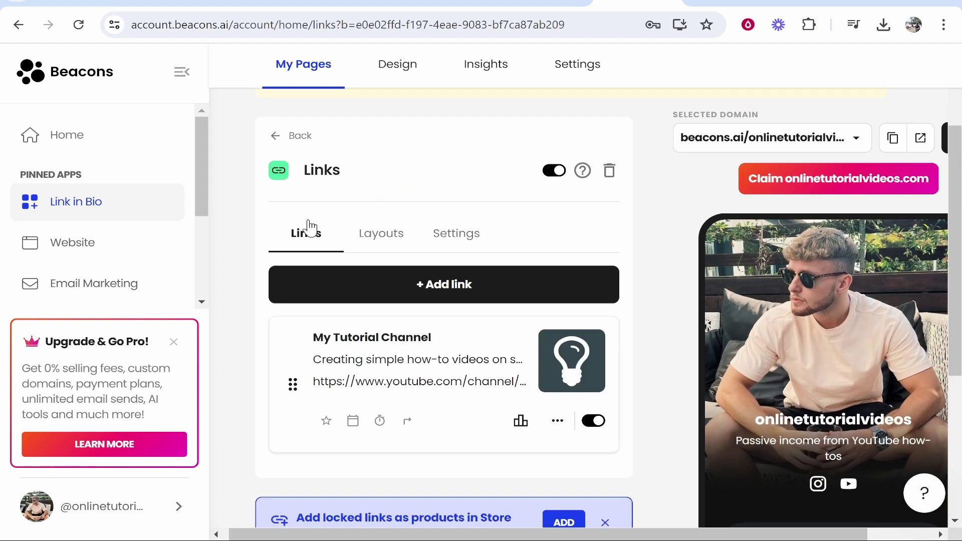
# Leave the Links block and add an X/Twitter block to the page
pyautogui.click(275, 136)
pyautogui.click(369, 155)
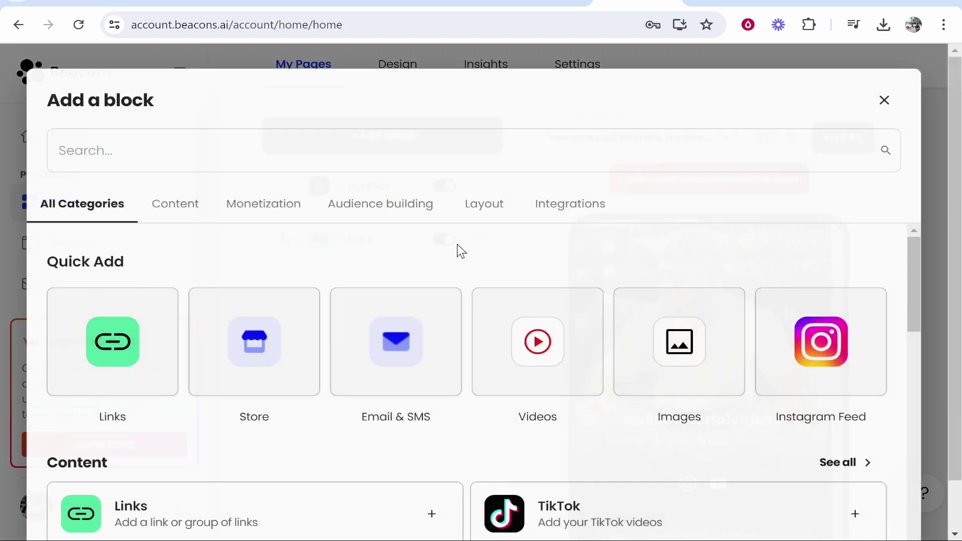
pyautogui.scroll(-2, 726, 330)
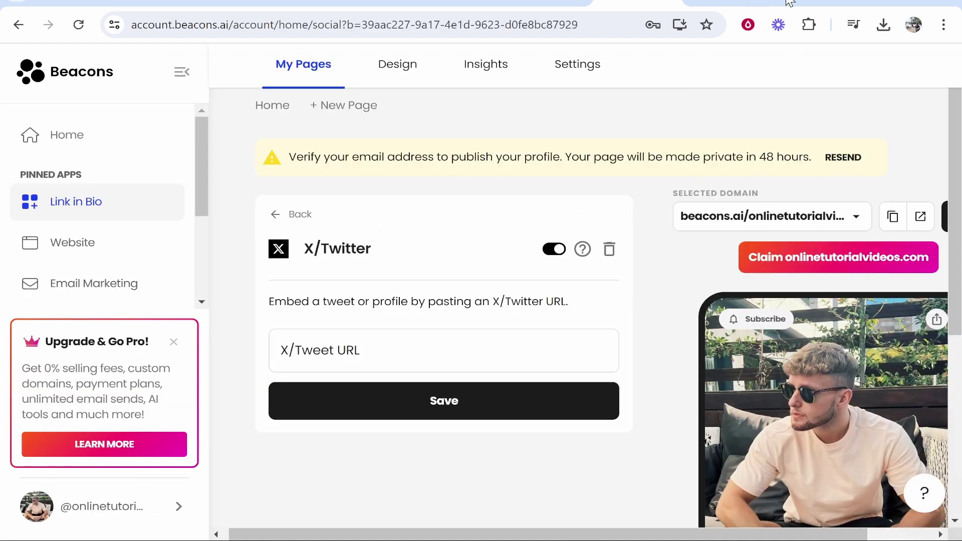
# Open the account's own X profile in a new browser tab and copy the URL of the post "Bullish on YouTube search based channels."
pyautogui.click(790, 2)
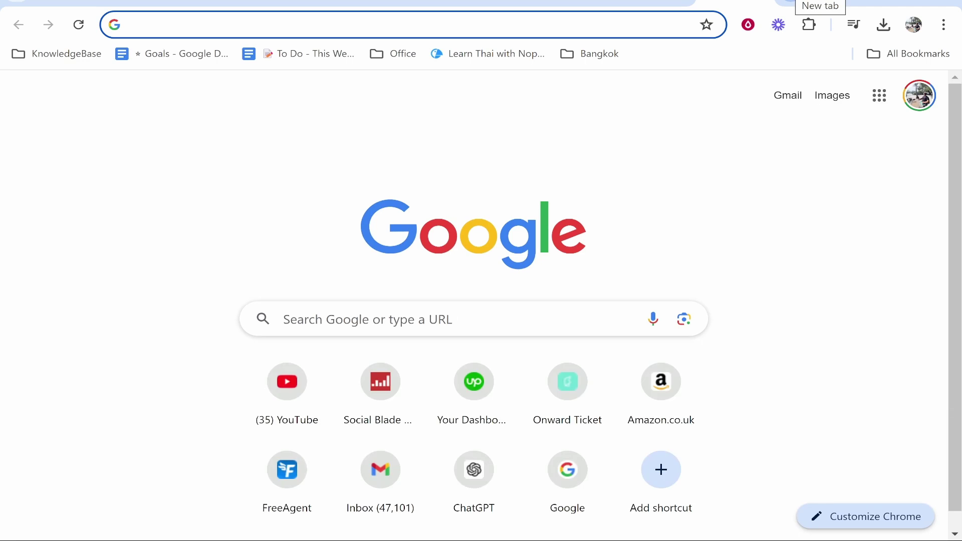
pyautogui.write('x')
pyautogui.press('Return')
pyautogui.click(60, 345)
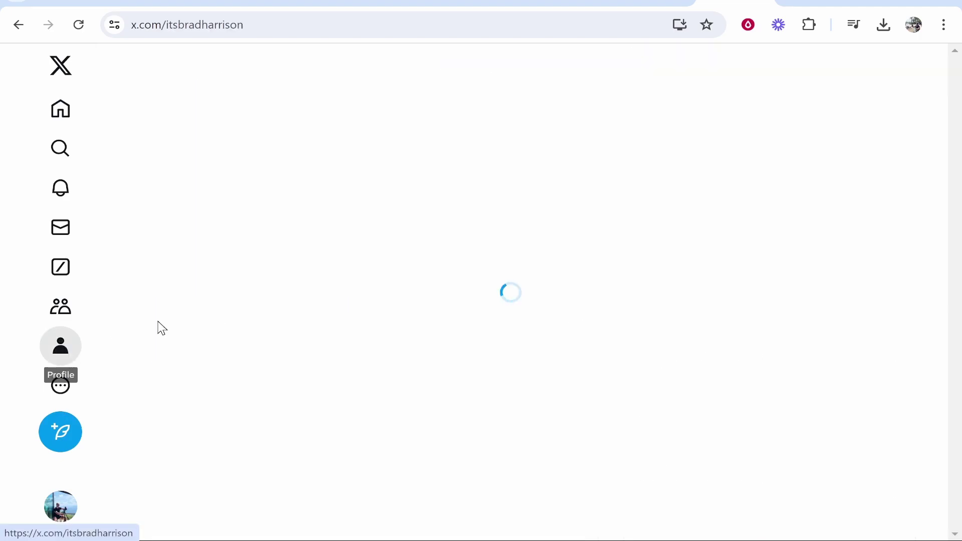
pyautogui.scroll(-3, 289, 360)
pyautogui.scroll(-10, 290, 361)
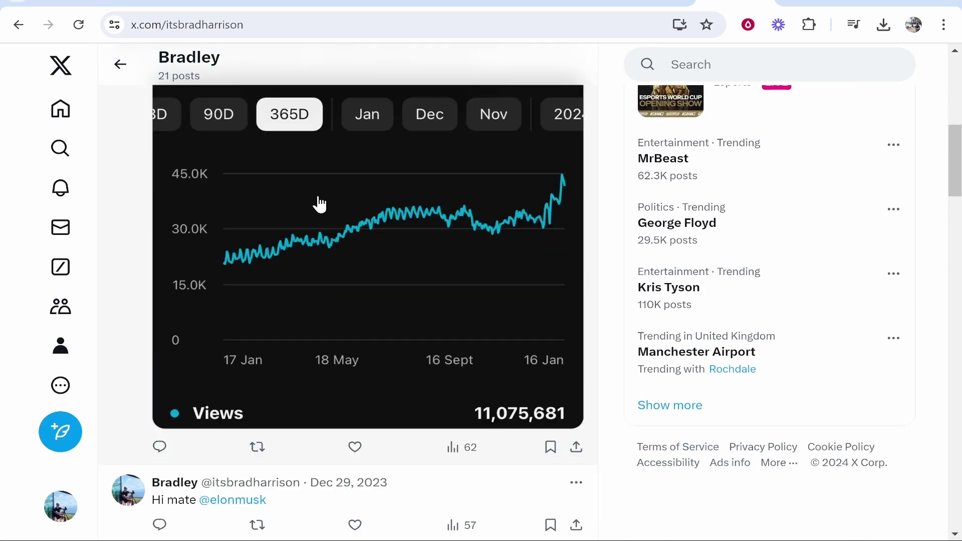
pyautogui.click(290, 260)
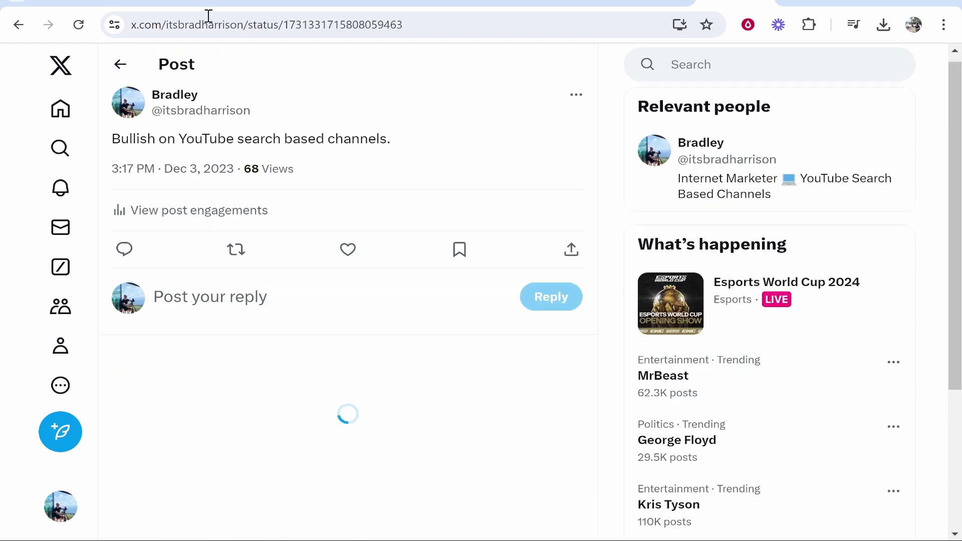
pyautogui.click(330, 28)
pyautogui.hotkey('ctrl', 'c')
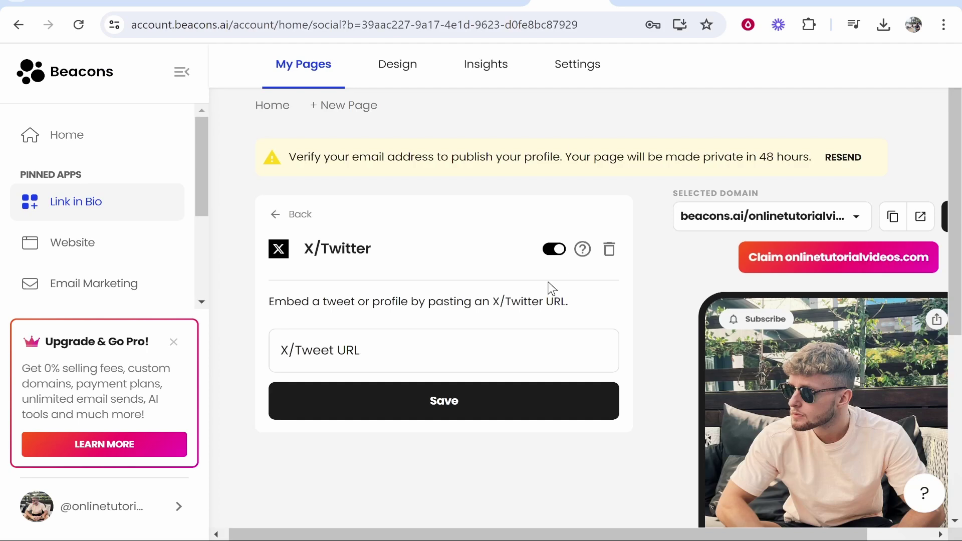
# Embed the copied post URL in the X/Twitter block, save it, and check the tweet in the phone preview
pyautogui.click(314, 356)
pyautogui.hotkey('ctrl', 'v')
pyautogui.click(420, 404)
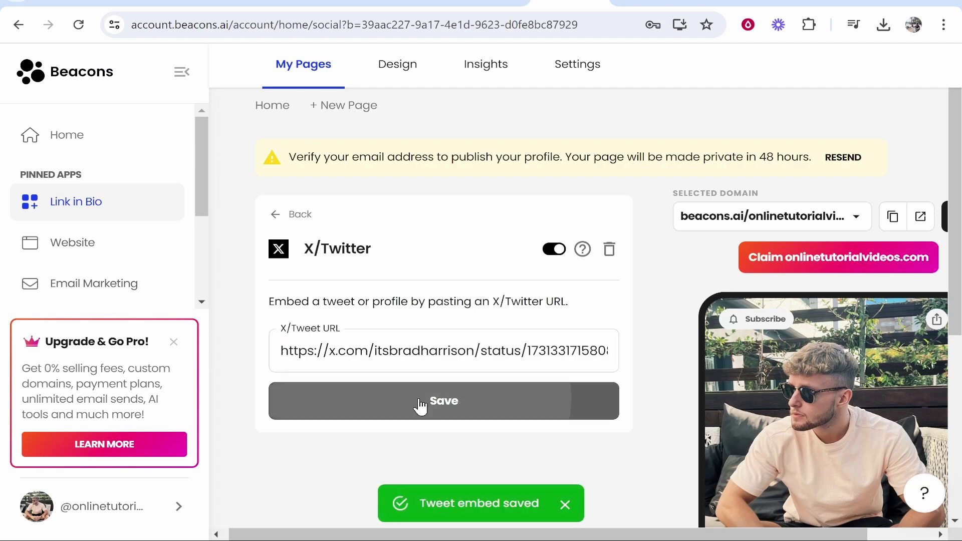
pyautogui.moveTo(688, 535); pyautogui.dragTo(755, 535)
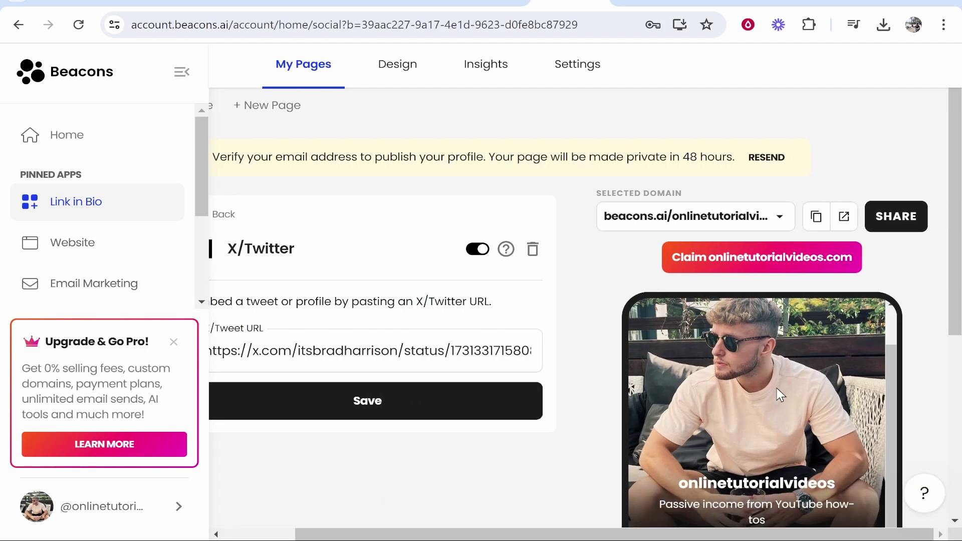
pyautogui.scroll(-5, 779, 395)
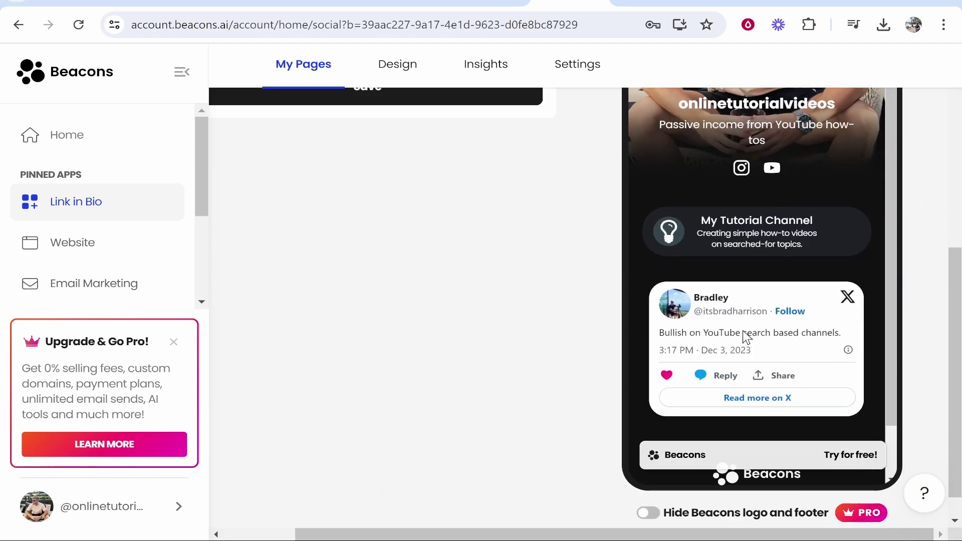
# Copy the link of the Beacons page and open it in a new incognito window
pyautogui.scroll(6, 579, 366)
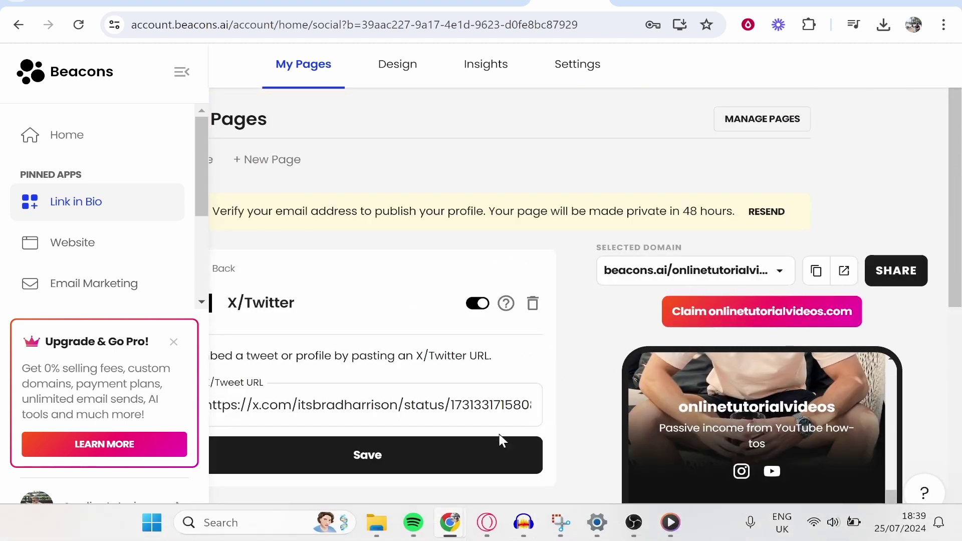
pyautogui.click(815, 272)
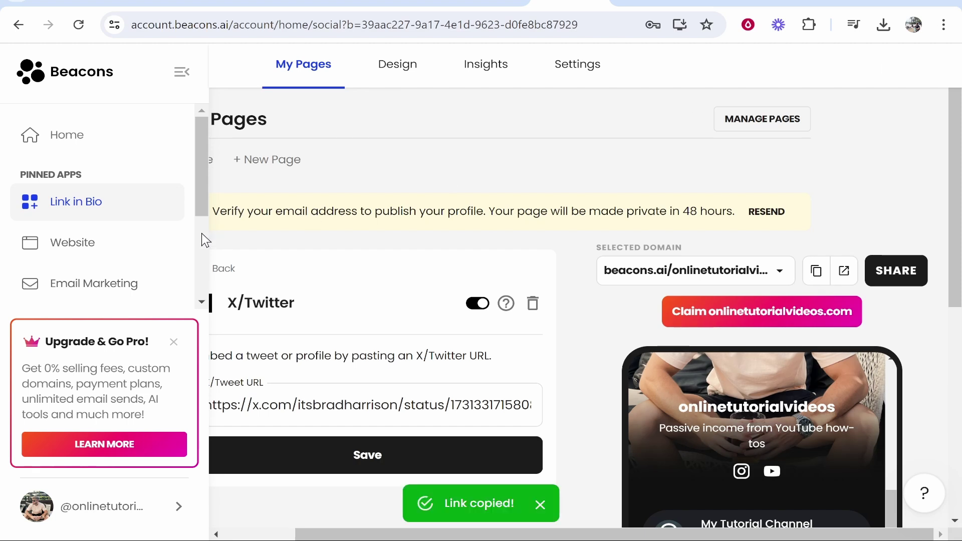
pyautogui.moveTo(254, 211); pyautogui.dragTo(354, 206)
pyautogui.click(943, 24)
pyautogui.click(822, 101)
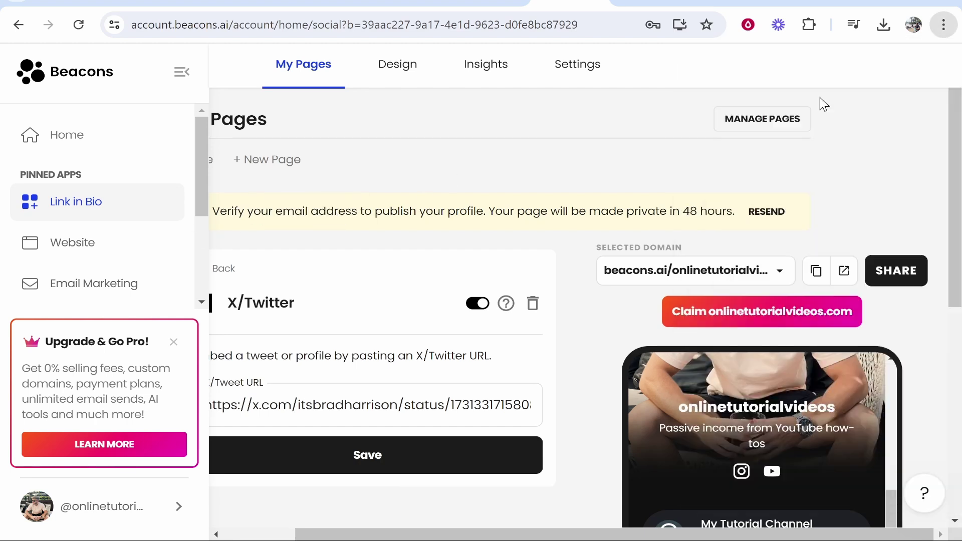
pyautogui.hotkey('ctrl', 'v')
pyautogui.press('Return')
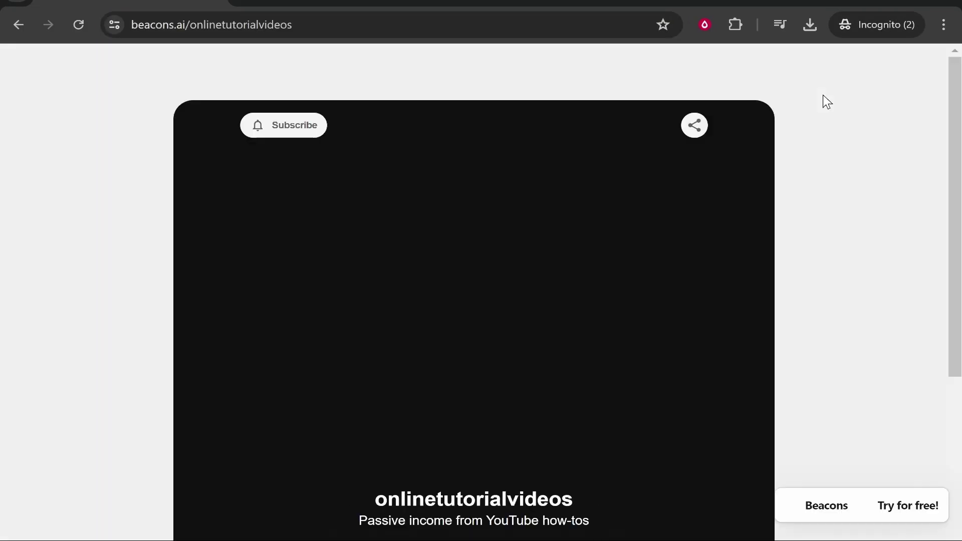
# Look through the public page down to the embedded tweet and leave the incognito window
pyautogui.scroll(-10, 522, 241)
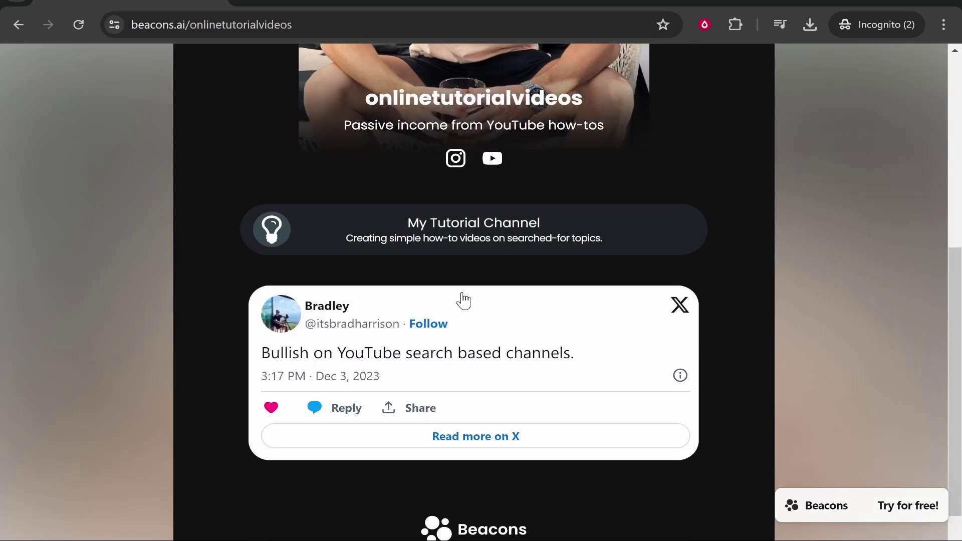
pyautogui.scroll(10, 638, 389)
pyautogui.click(879, 2)
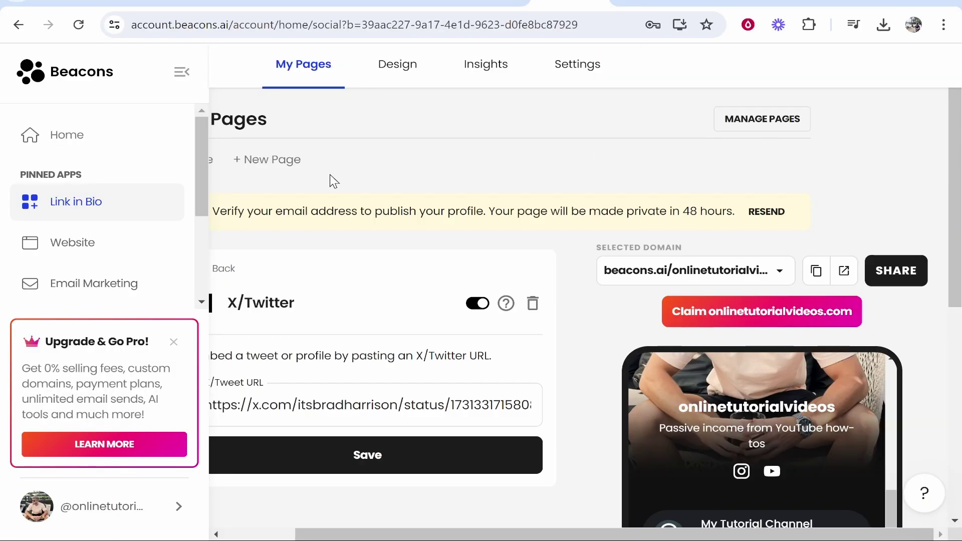
# Change the page design's layout to Banner and review its profile picture, header text and social icon settings
pyautogui.click(397, 81)
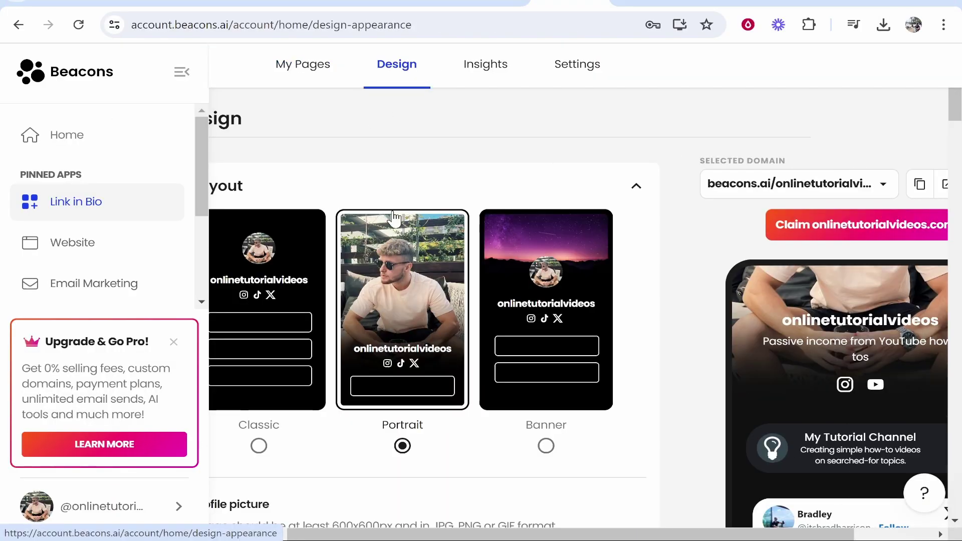
pyautogui.scroll(-2, 606, 290)
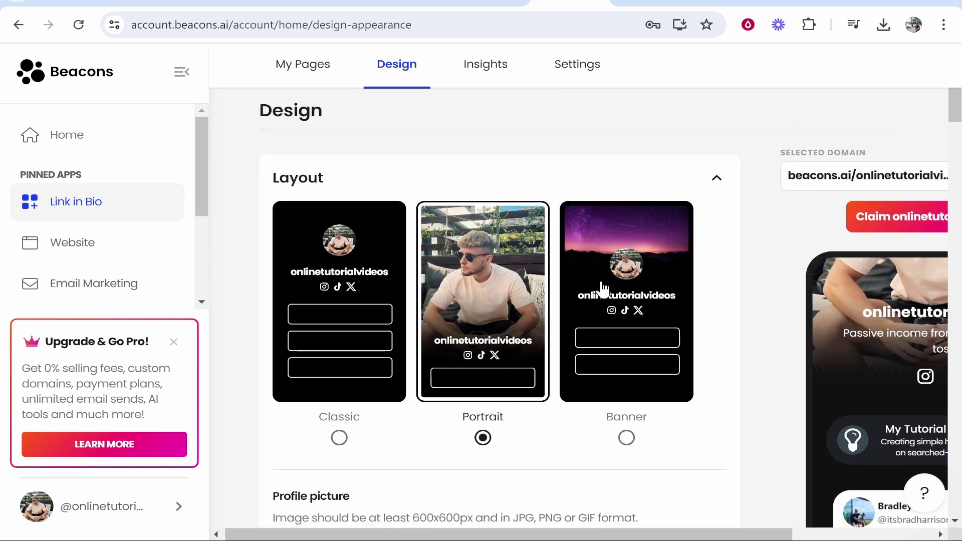
pyautogui.scroll(-15, 438, 326)
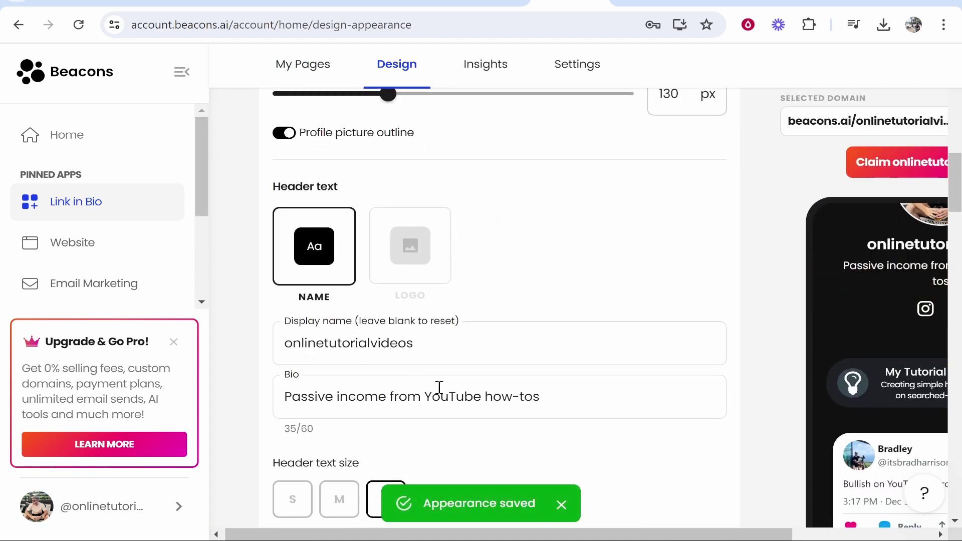
pyautogui.scroll(10, 400, 362)
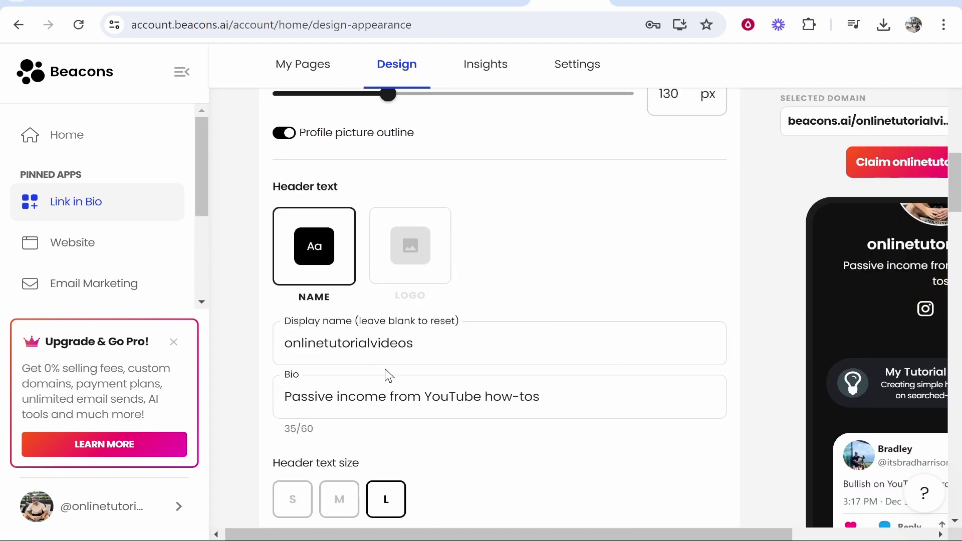
pyautogui.scroll(6, 350, 336)
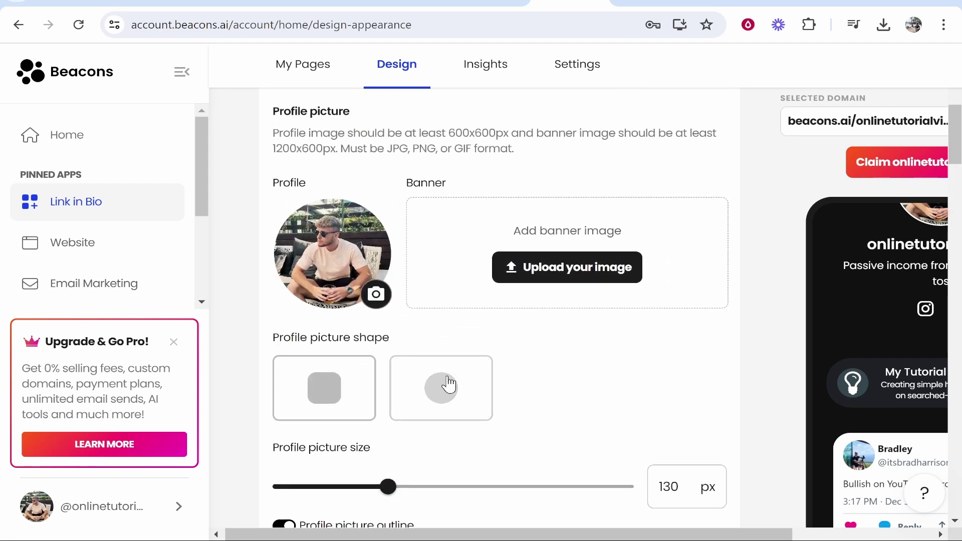
pyautogui.scroll(-15, 427, 466)
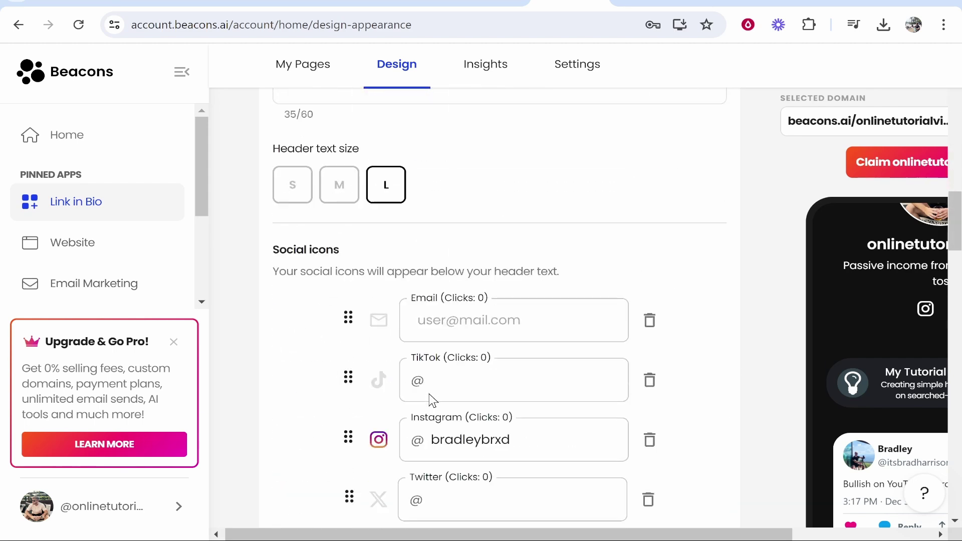
# Apply the Soft Blush color palette to the page and check its colors in the settings and phone preview
pyautogui.moveTo(376, 259); pyautogui.dragTo(403, 259)
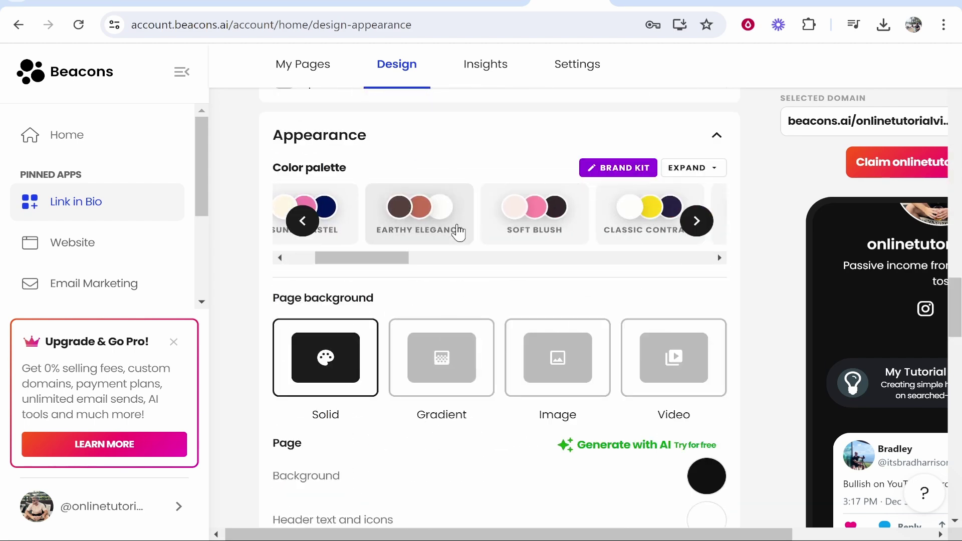
pyautogui.click(526, 220)
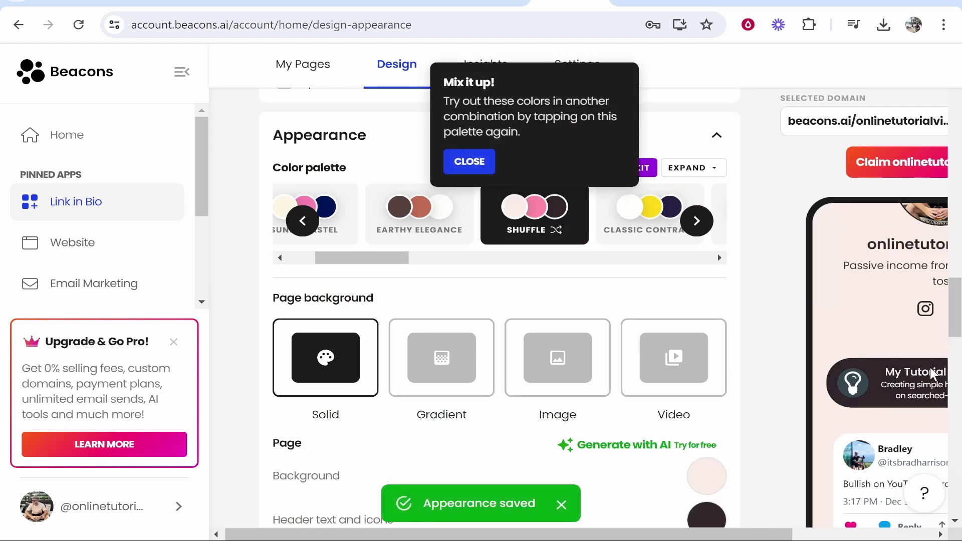
pyautogui.moveTo(361, 259); pyautogui.dragTo(483, 259)
pyautogui.scroll(-8, 489, 398)
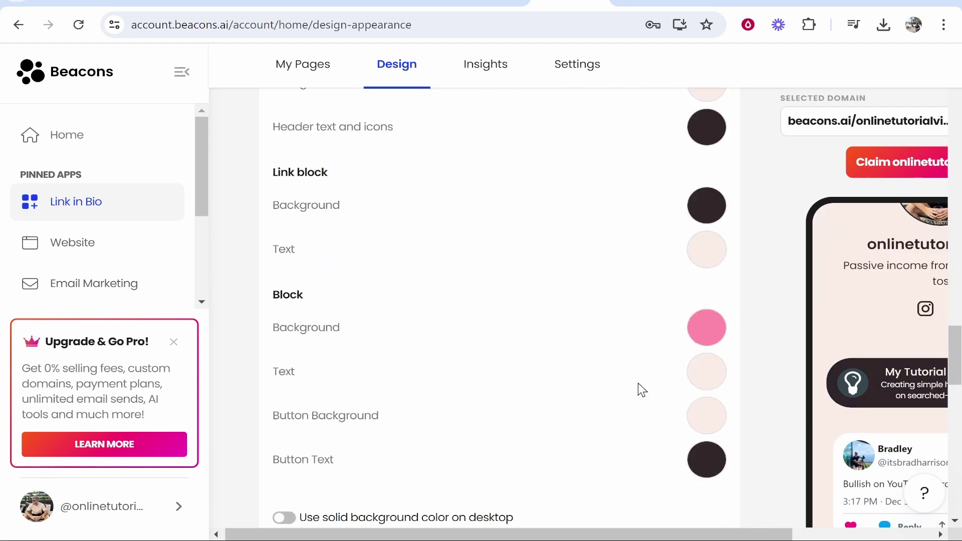
pyautogui.scroll(2, 654, 306)
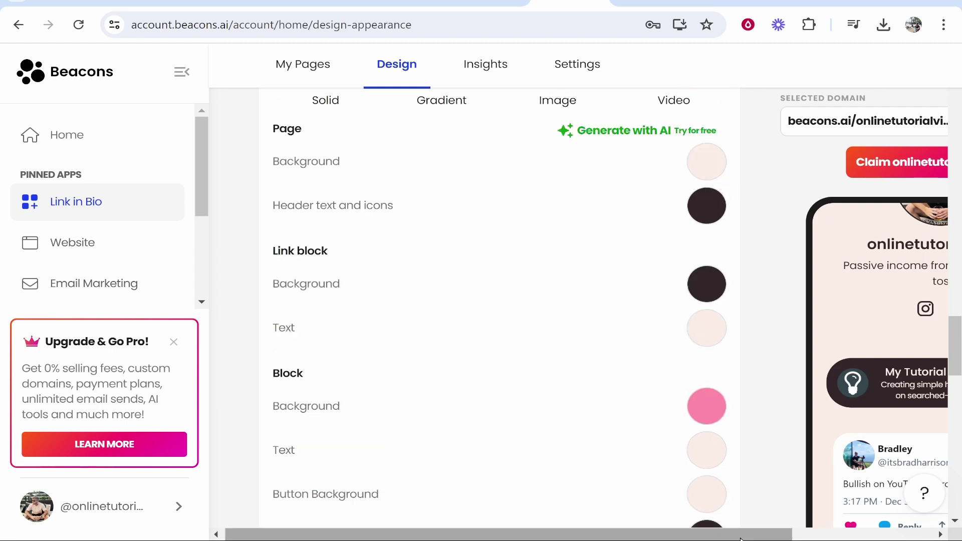
pyautogui.moveTo(736, 534); pyautogui.dragTo(853, 534)
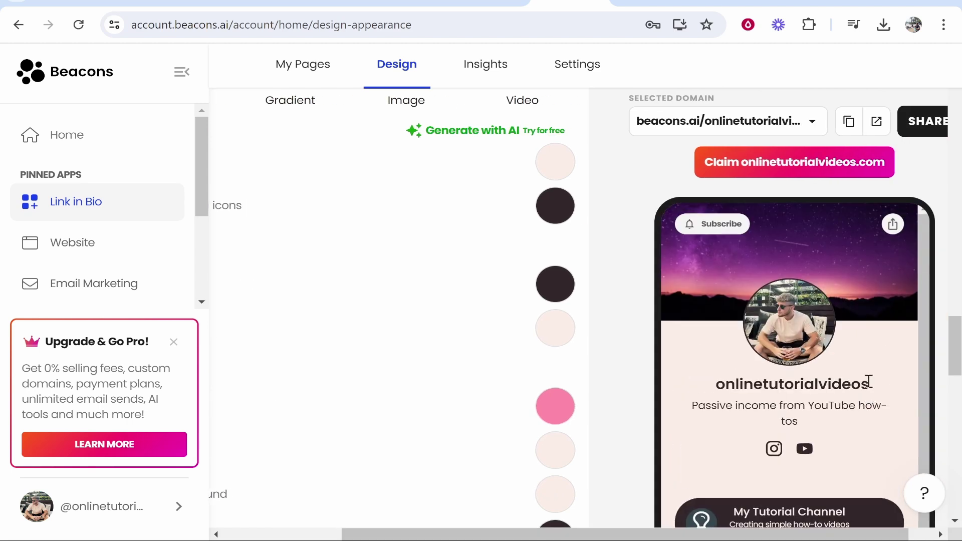